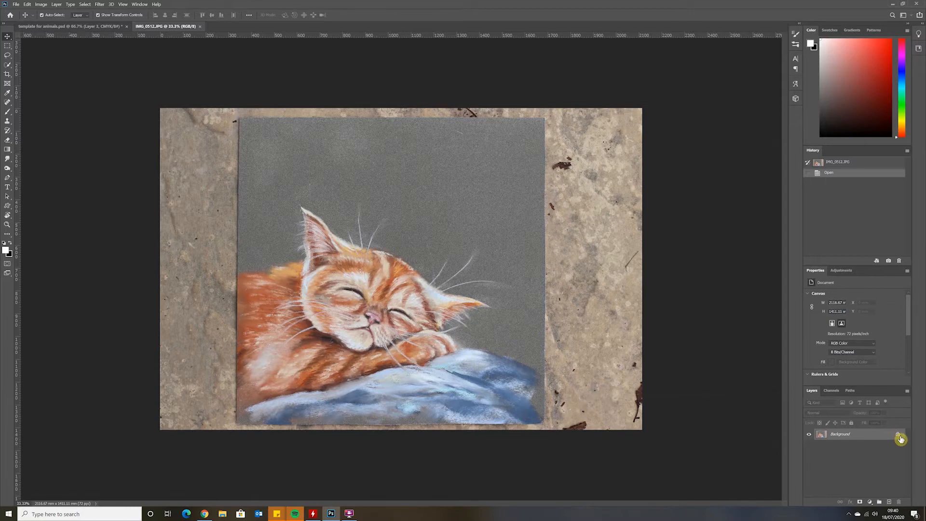
# Step: Unlock the background layer and crop the photo to a 1:1 square just inside the painting's edges
pyautogui.click(898, 436)
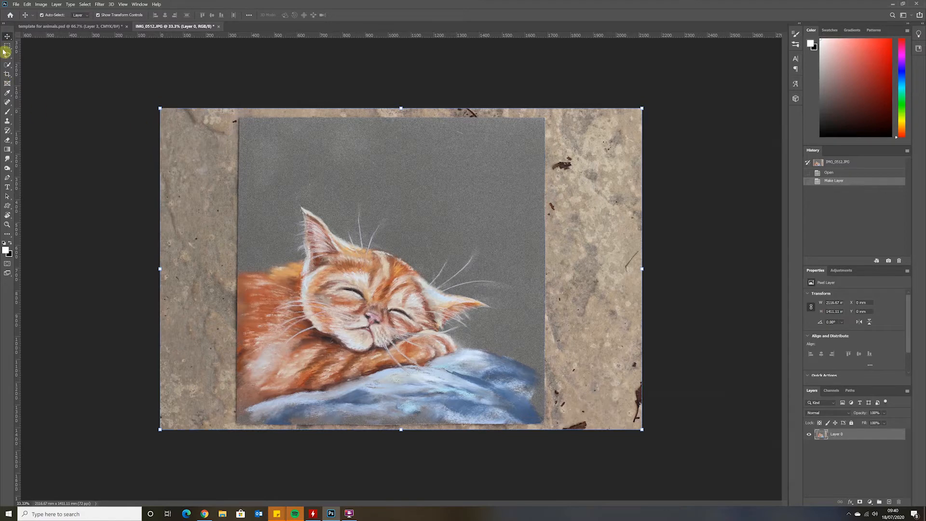
pyautogui.click(8, 75)
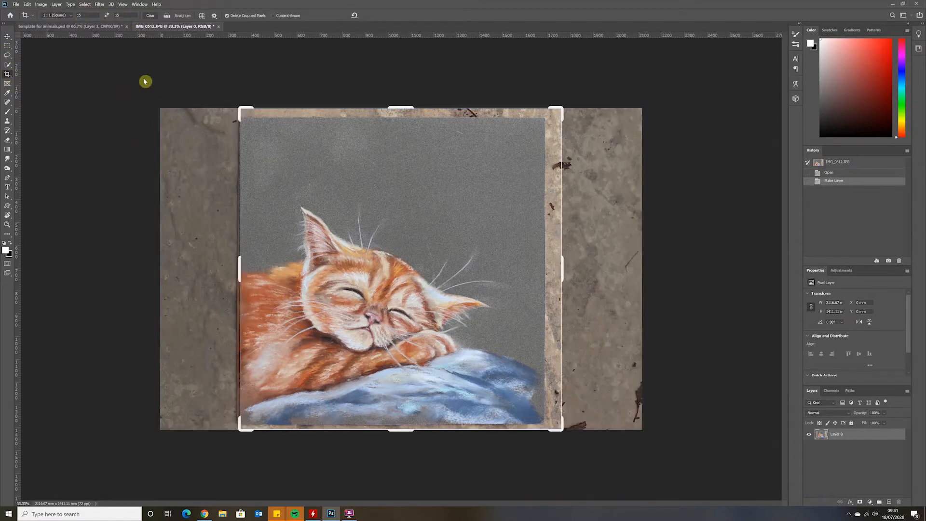
pyautogui.moveTo(398, 108); pyautogui.dragTo(400, 116)
pyautogui.moveTo(502, 220); pyautogui.dragTo(515, 224)
pyautogui.moveTo(407, 421); pyautogui.dragTo(408, 420)
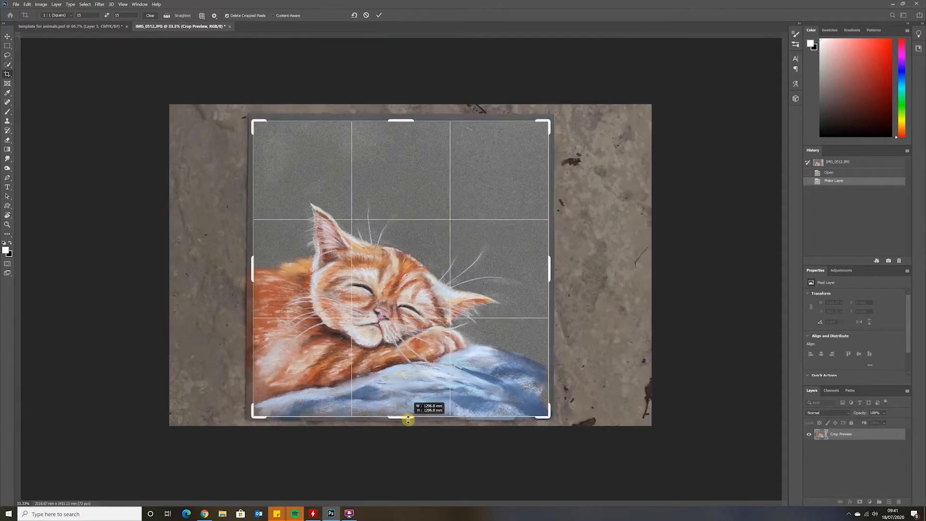
pyautogui.moveTo(400, 377); pyautogui.dragTo(428, 358)
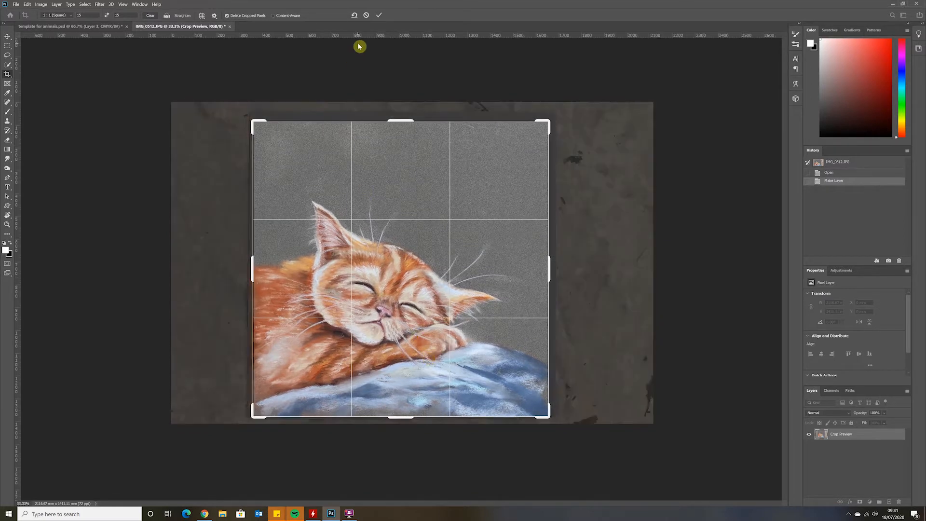
pyautogui.click(379, 16)
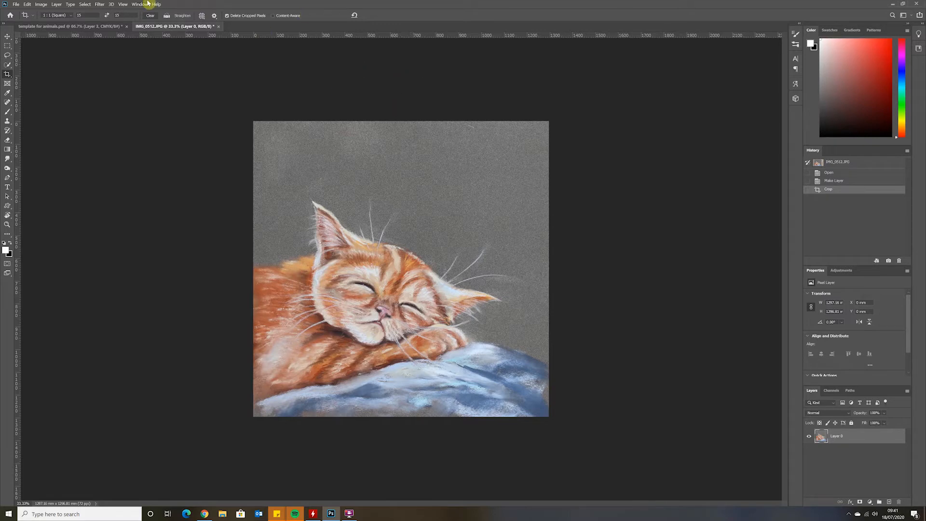
# Step: Apply a Levels adjustment to the painting with midtones at 0.77 and white input at 241
pyautogui.click(39, 8)
pyautogui.moveTo(49, 22)
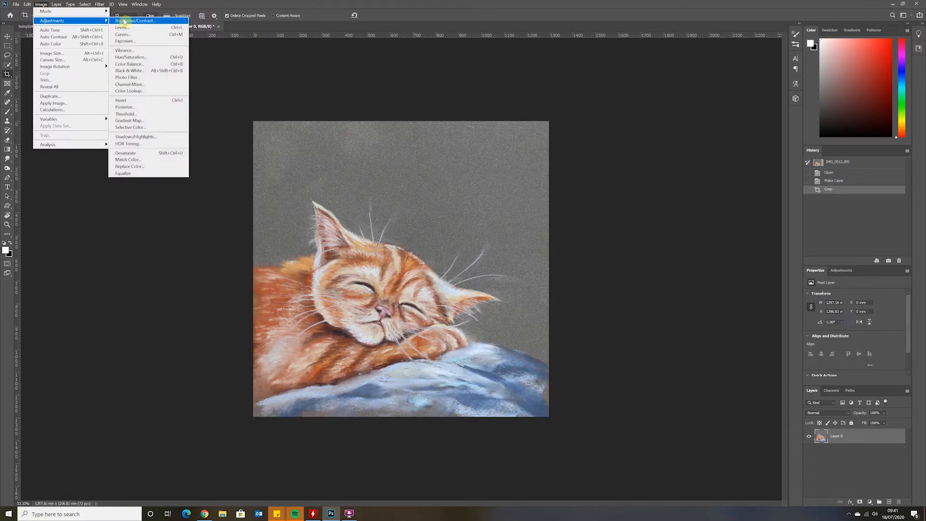
pyautogui.click(124, 28)
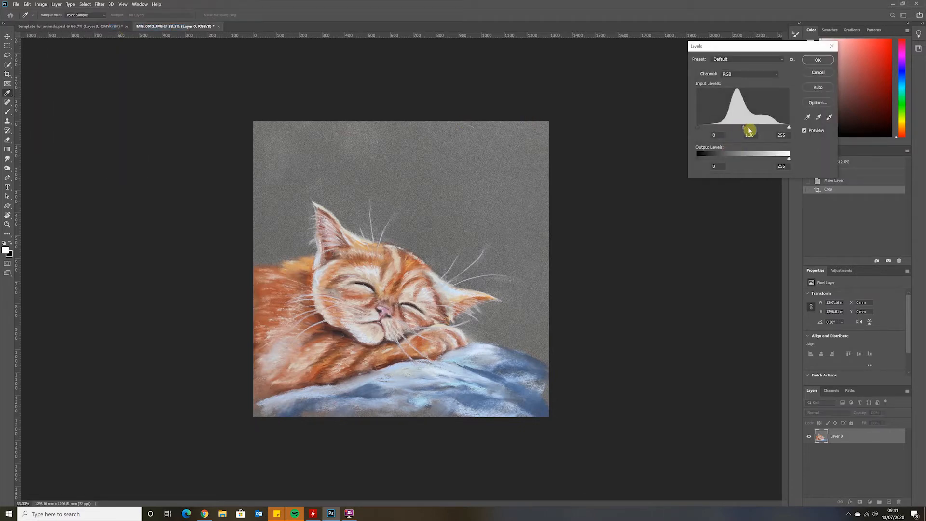
pyautogui.moveTo(749, 130); pyautogui.dragTo(749, 130)
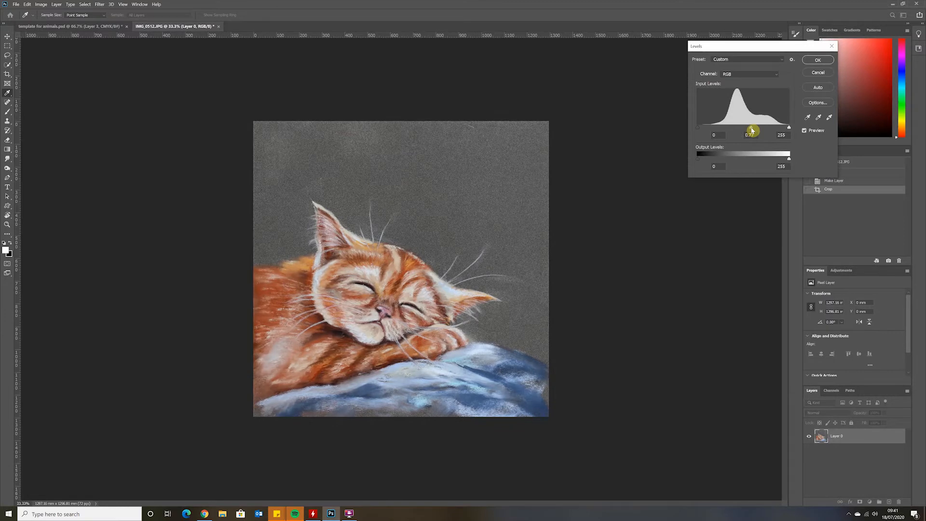
pyautogui.moveTo(752, 130); pyautogui.dragTo(752, 131)
pyautogui.moveTo(785, 131); pyautogui.dragTo(784, 131)
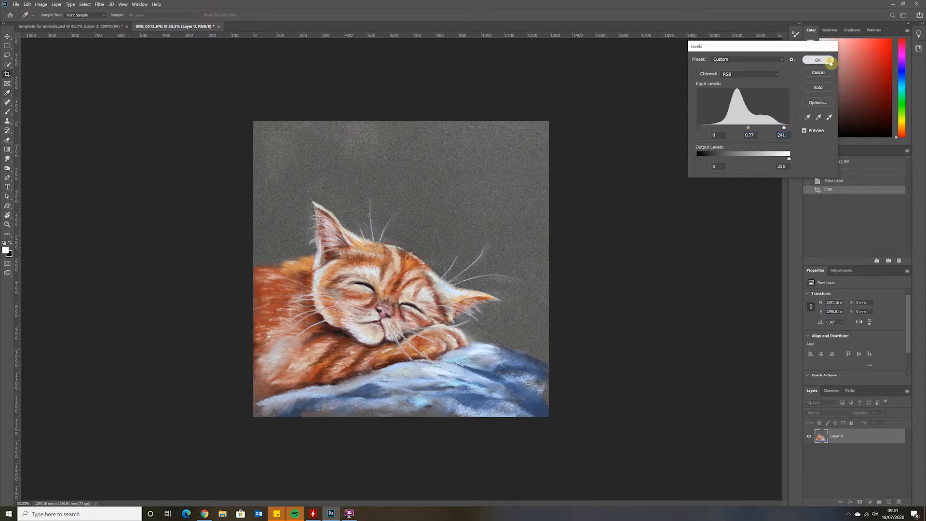
pyautogui.click(818, 60)
pyautogui.press('c')
# Step: Apply a Brightness/Contrast adjustment to the cropped painting
pyautogui.click(41, 5)
pyautogui.moveTo(53, 21)
pyautogui.click(120, 22)
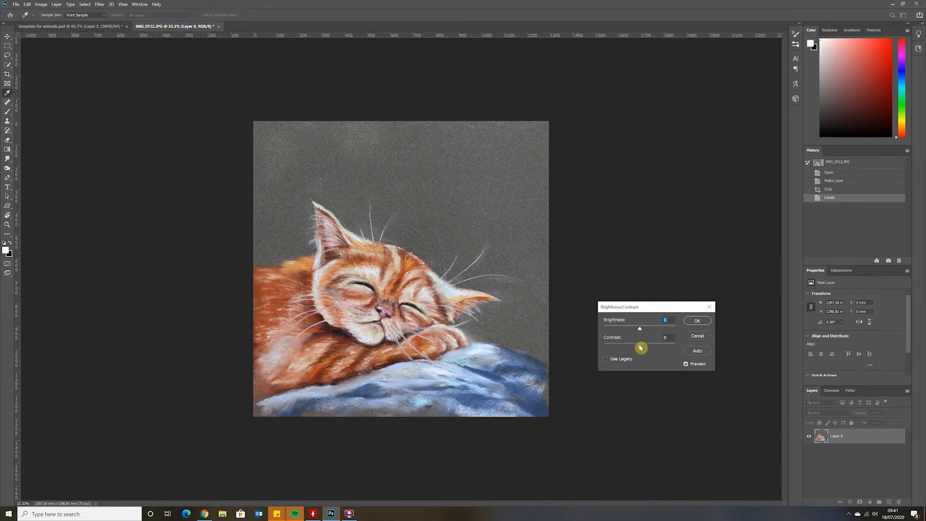
pyautogui.click(698, 320)
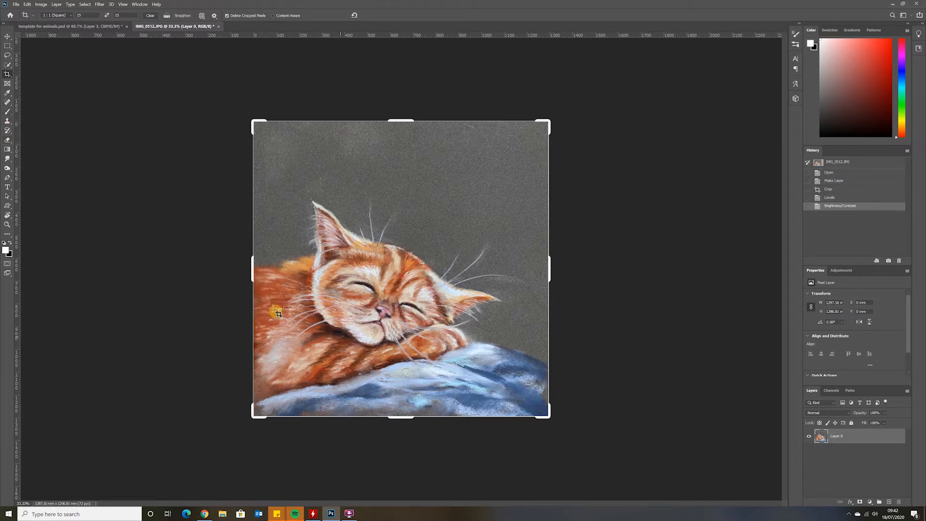
# Step: Enlarge the Spot Healing Brush and retouch the grey background around the whiskers above the cat's right-hand ear
pyautogui.click(7, 103)
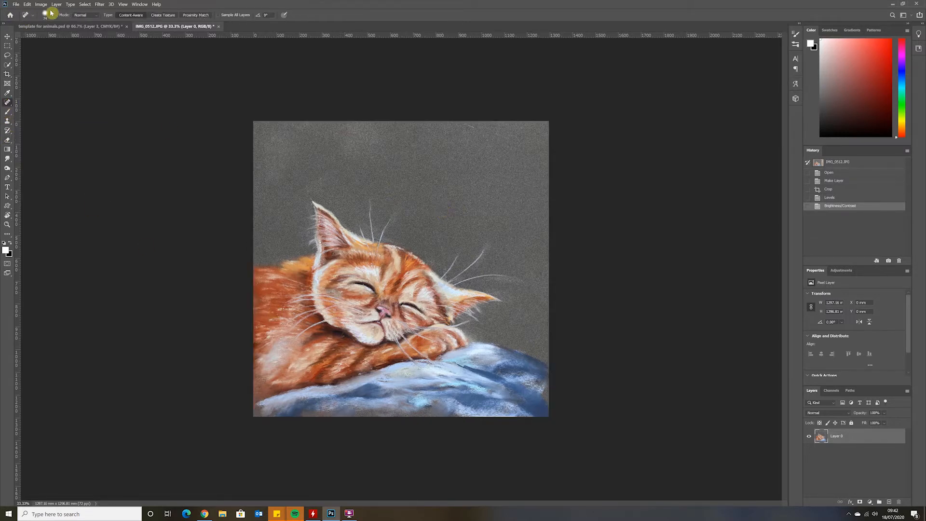
pyautogui.click(54, 16)
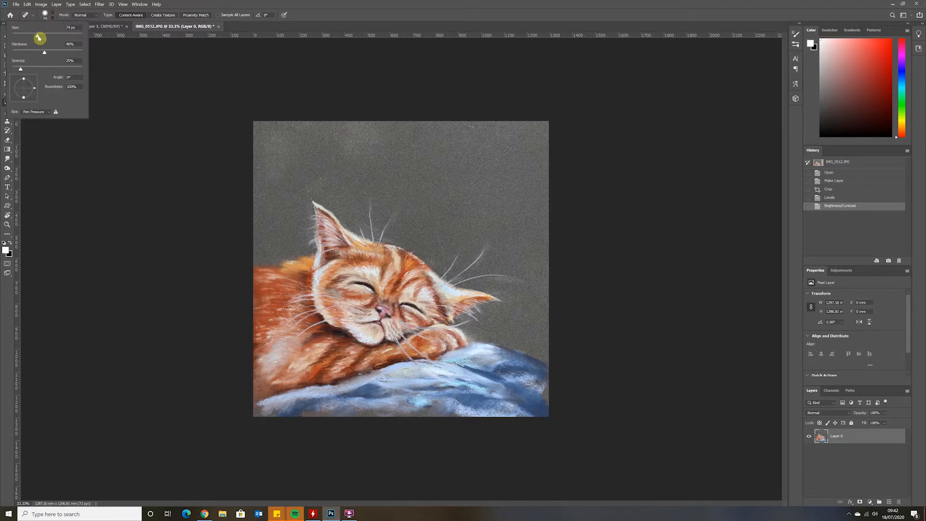
pyautogui.moveTo(39, 37); pyautogui.dragTo(43, 40)
pyautogui.click(443, 264)
pyautogui.moveTo(443, 257); pyautogui.dragTo(433, 229)
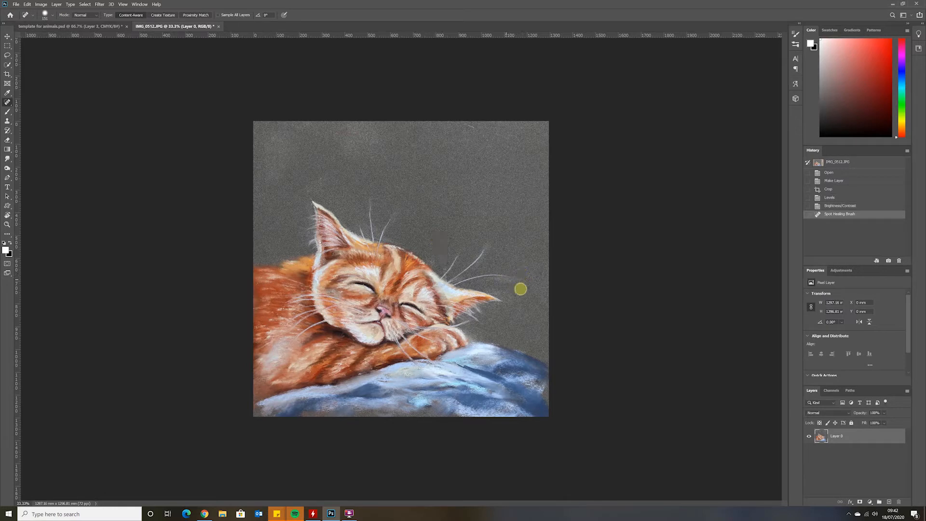
pyautogui.moveTo(527, 288); pyautogui.dragTo(493, 285)
pyautogui.moveTo(505, 283); pyautogui.dragTo(538, 285)
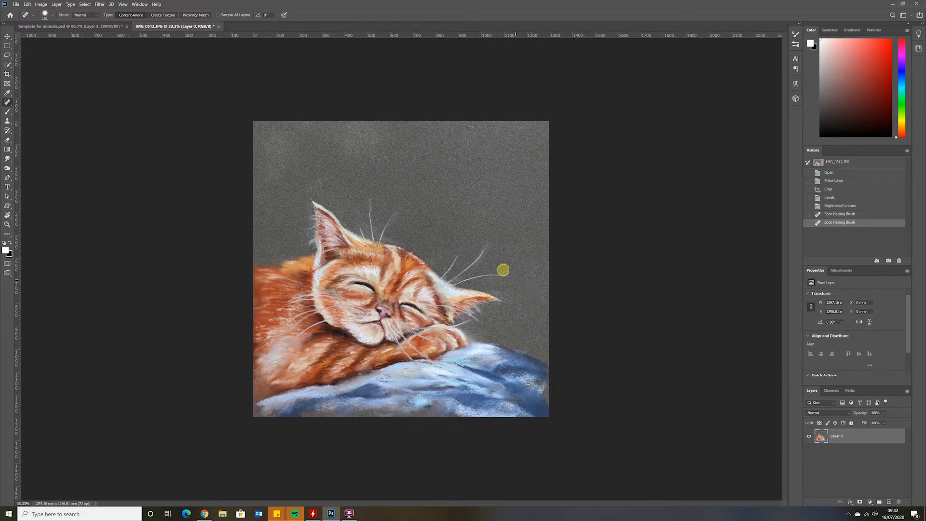
pyautogui.moveTo(491, 247); pyautogui.dragTo(489, 230)
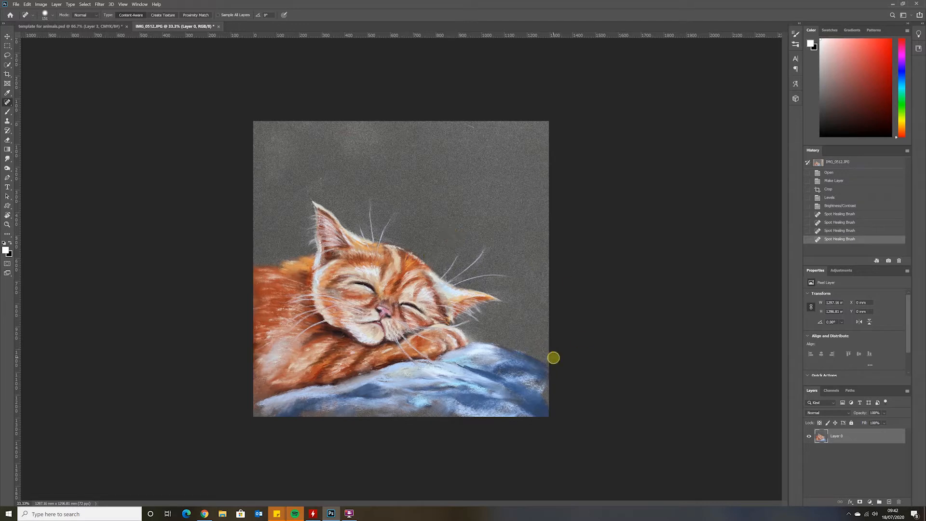
# Step: Heal the blemishes in the grey background above the left-hand ear and along the painting's upper edge
pyautogui.moveTo(326, 186)
pyautogui.mouseDown()
pyautogui.moveTo(311, 182)
pyautogui.moveTo(336, 189)
pyautogui.mouseUp()
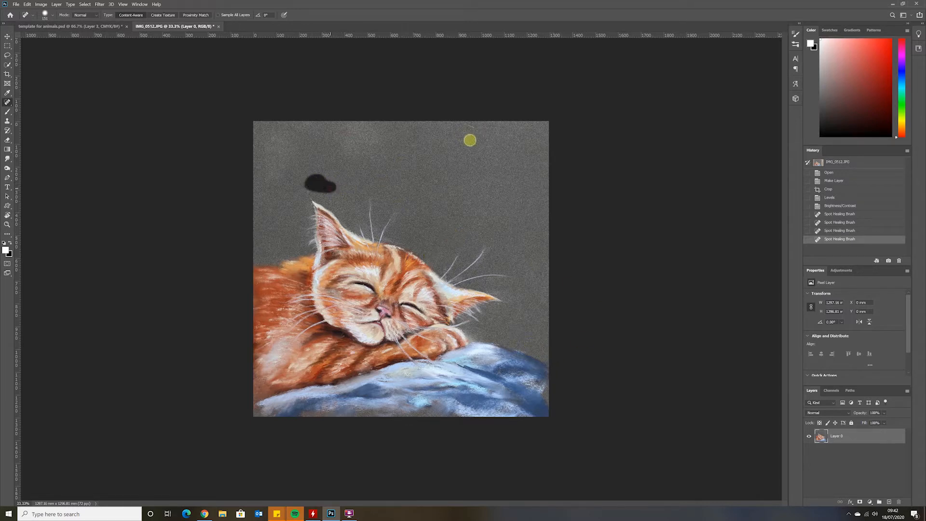
pyautogui.moveTo(455, 128); pyautogui.dragTo(442, 126)
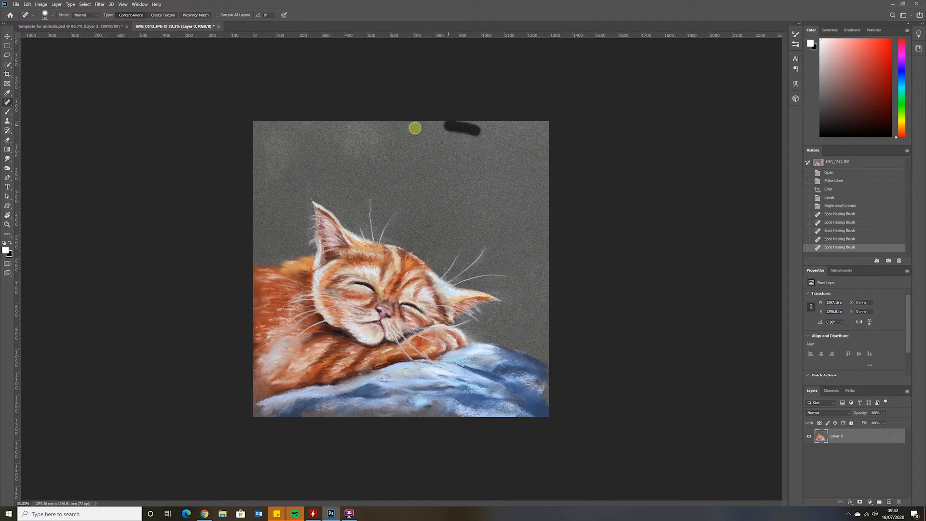
pyautogui.click(319, 141)
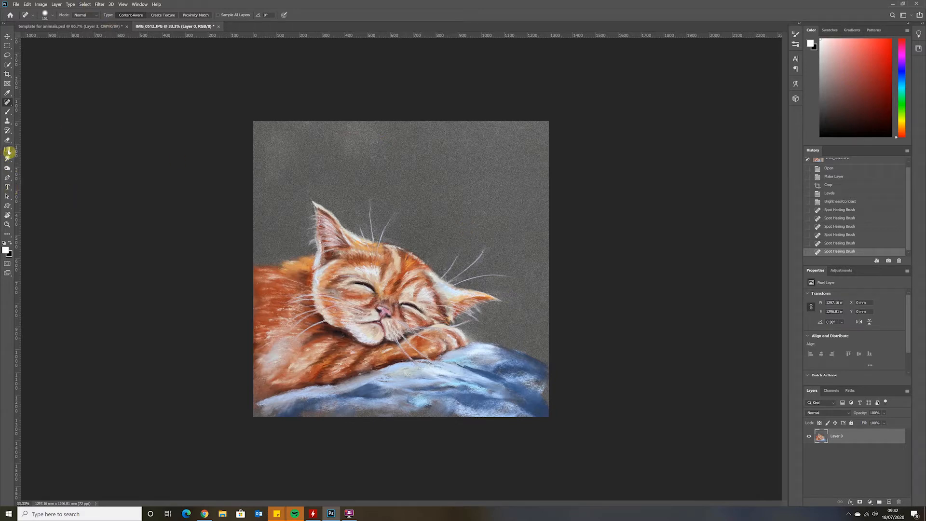
# Step: Activate the Color Replacement Tool and open its brush settings
pyautogui.click(11, 132)
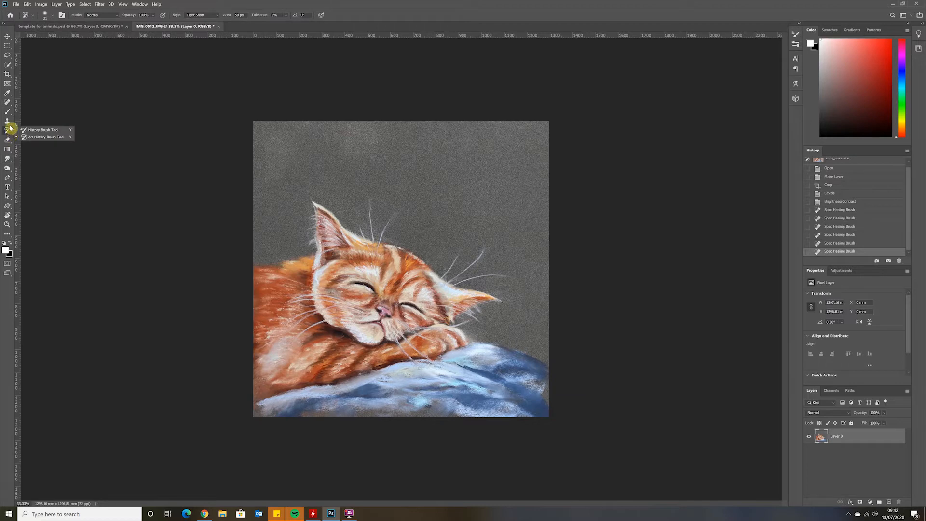
pyautogui.click(12, 115)
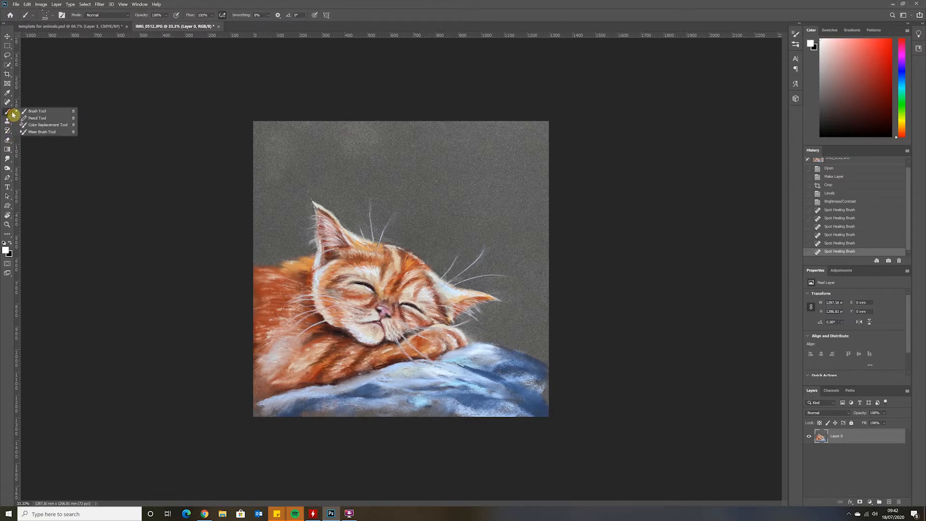
pyautogui.click(44, 125)
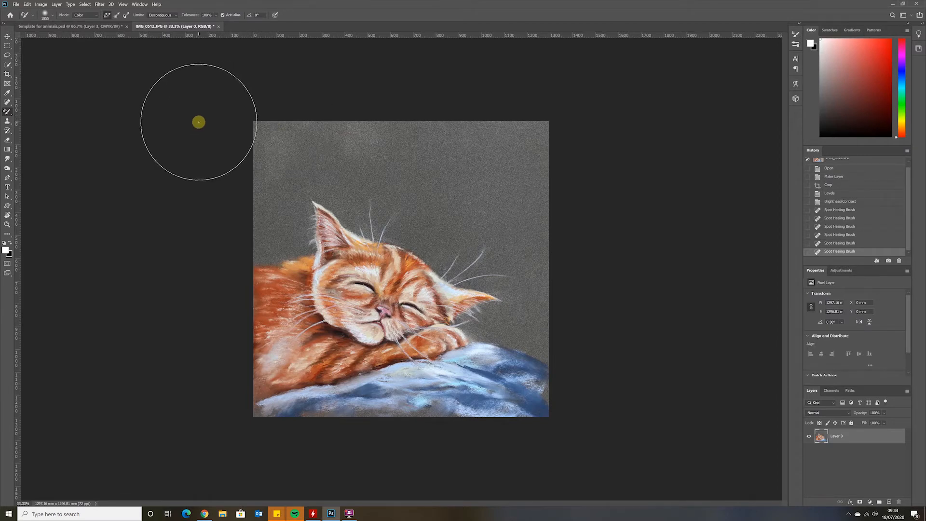
pyautogui.click(5, 250)
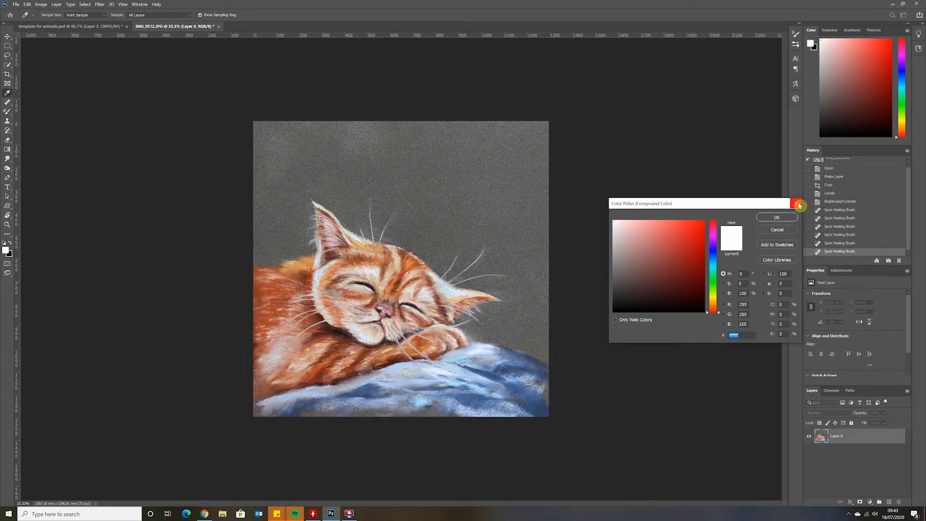
pyautogui.click(796, 203)
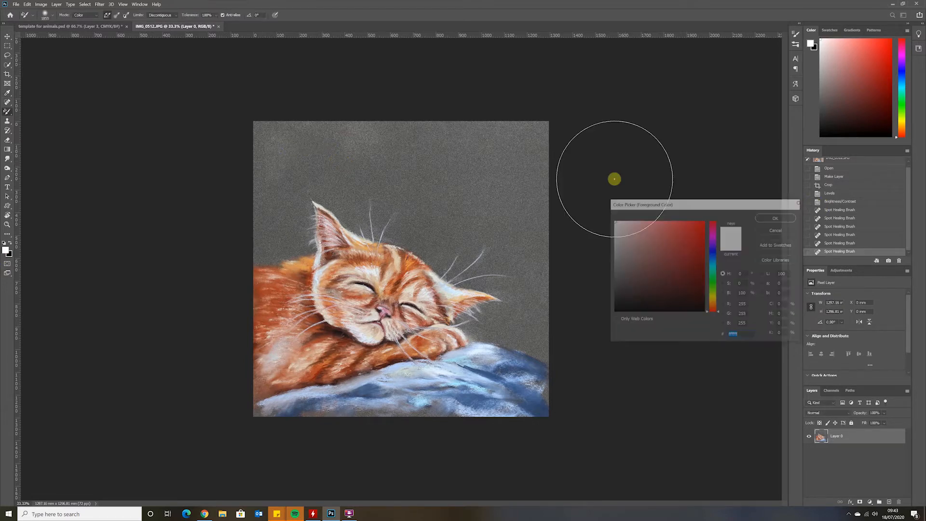
pyautogui.click(53, 17)
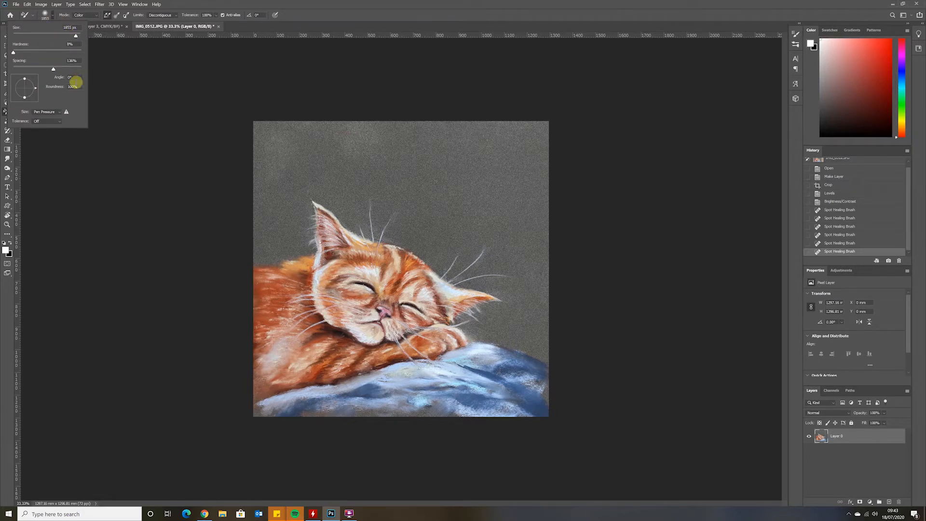
# Step: Set the foreground color to the bright blue 2846e0
pyautogui.click(5, 251)
pyautogui.click(302, 168)
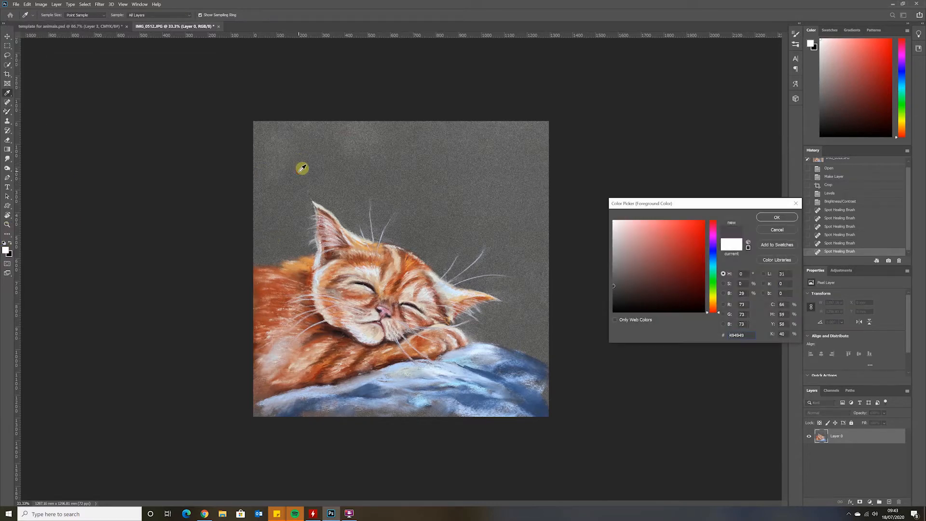
pyautogui.click(715, 252)
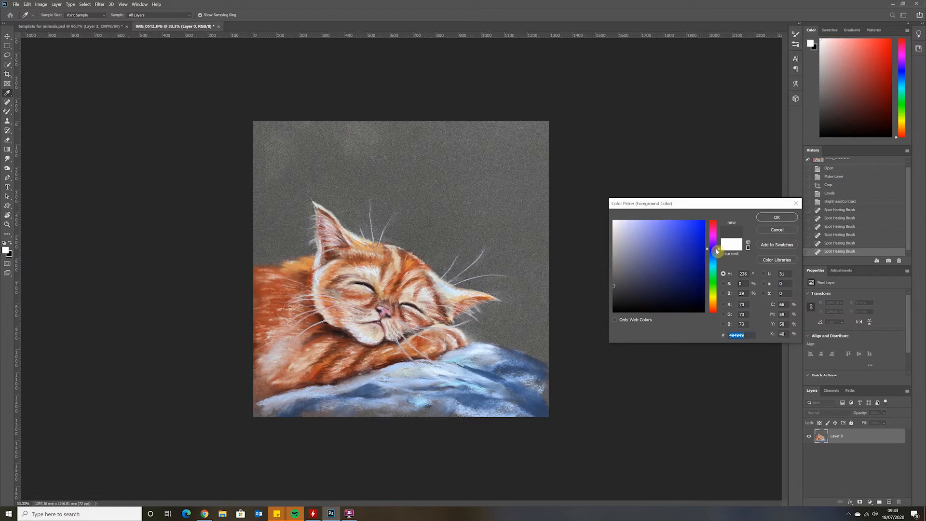
pyautogui.click(715, 254)
pyautogui.moveTo(682, 241); pyautogui.dragTo(689, 232)
pyautogui.click(777, 217)
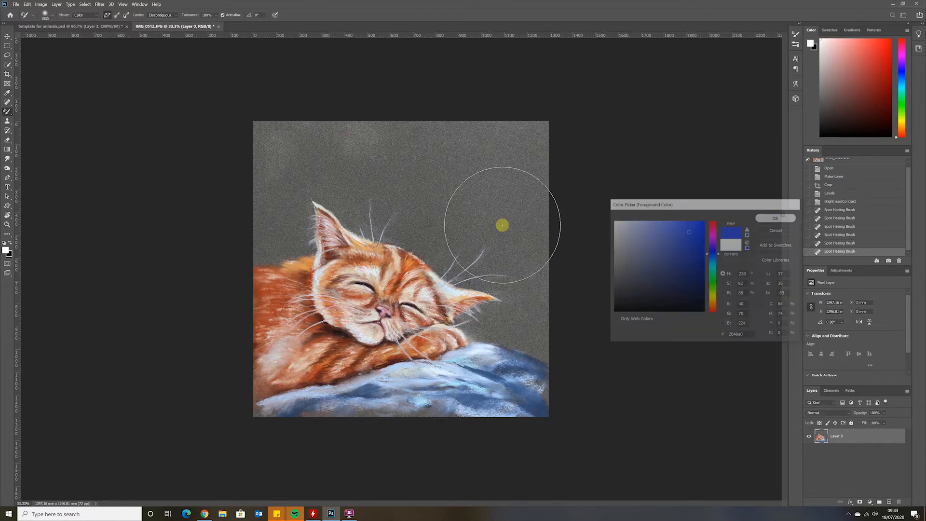
# Step: Recolor the grey background around the cat blue with large Color Replacement strokes, from the upper area out to both sides
pyautogui.moveTo(381, 151)
pyautogui.mouseDown()
pyautogui.moveTo(457, 141)
pyautogui.moveTo(462, 170)
pyautogui.moveTo(431, 149)
pyautogui.moveTo(509, 162)
pyautogui.moveTo(457, 161)
pyautogui.moveTo(437, 202)
pyautogui.mouseUp()
pyautogui.click(437, 203)
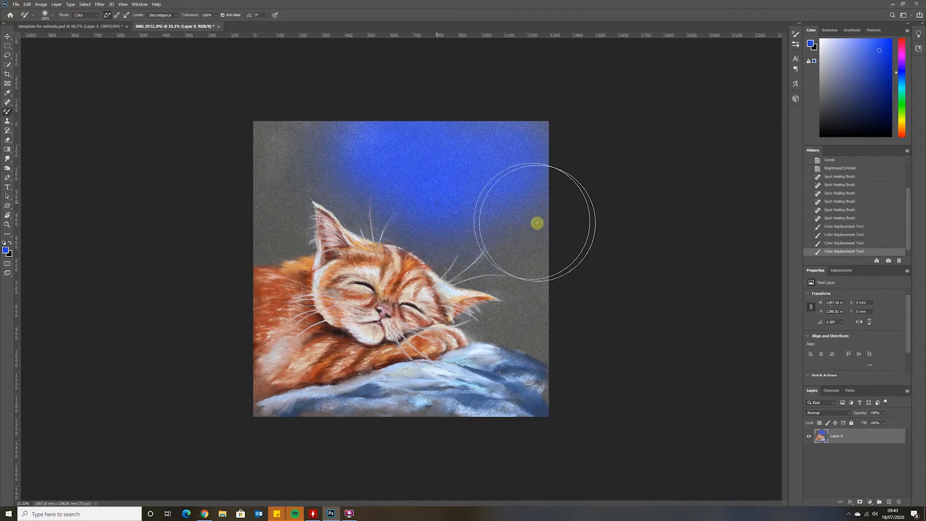
pyautogui.click(538, 224)
pyautogui.click(521, 227)
pyautogui.click(531, 284)
pyautogui.moveTo(324, 158)
pyautogui.mouseDown()
pyautogui.moveTo(293, 141)
pyautogui.moveTo(355, 131)
pyautogui.mouseUp()
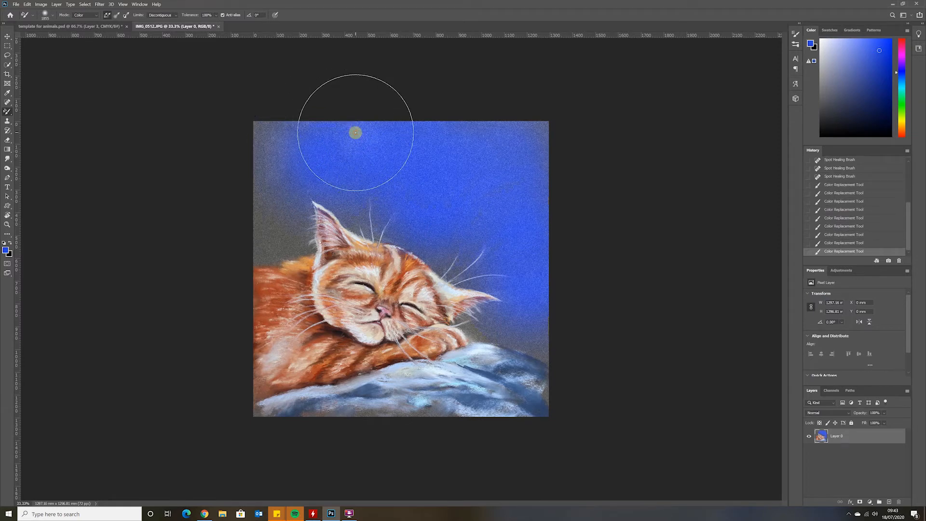
pyautogui.moveTo(269, 147)
pyautogui.mouseDown()
pyautogui.moveTo(268, 207)
pyautogui.moveTo(256, 207)
pyautogui.mouseUp()
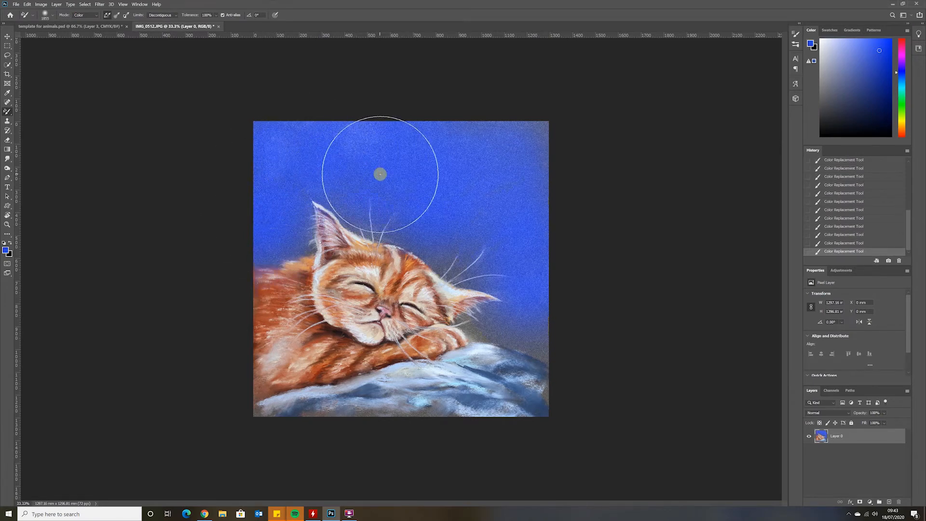
pyautogui.moveTo(374, 133); pyautogui.dragTo(367, 129)
pyautogui.moveTo(555, 293); pyautogui.dragTo(541, 333)
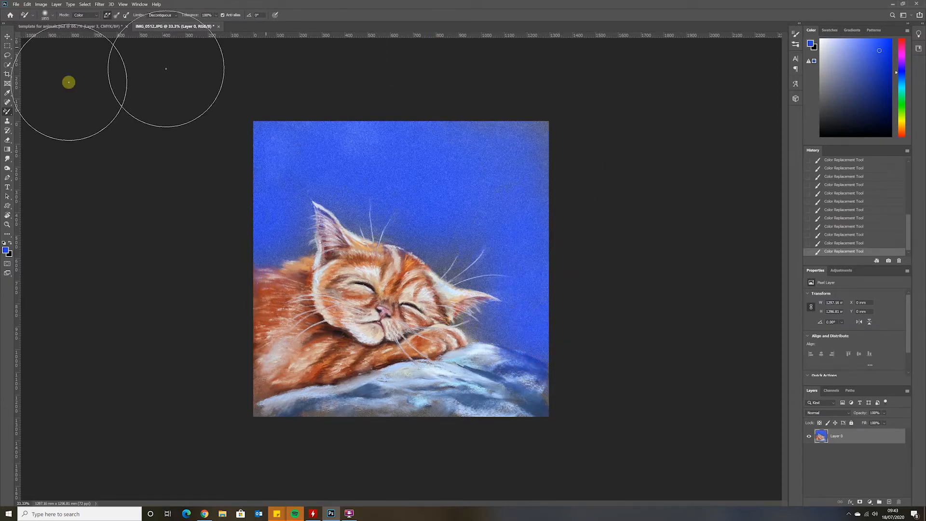
# Step: Switch to the Burn Tool, reduce its brush size and darken the blue background above the cat
pyautogui.click(8, 168)
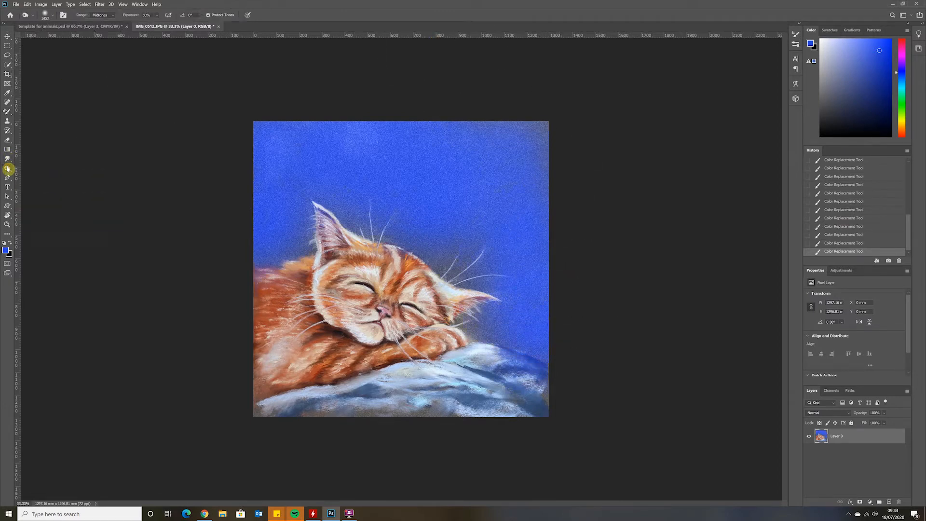
pyautogui.rightClick(8, 169)
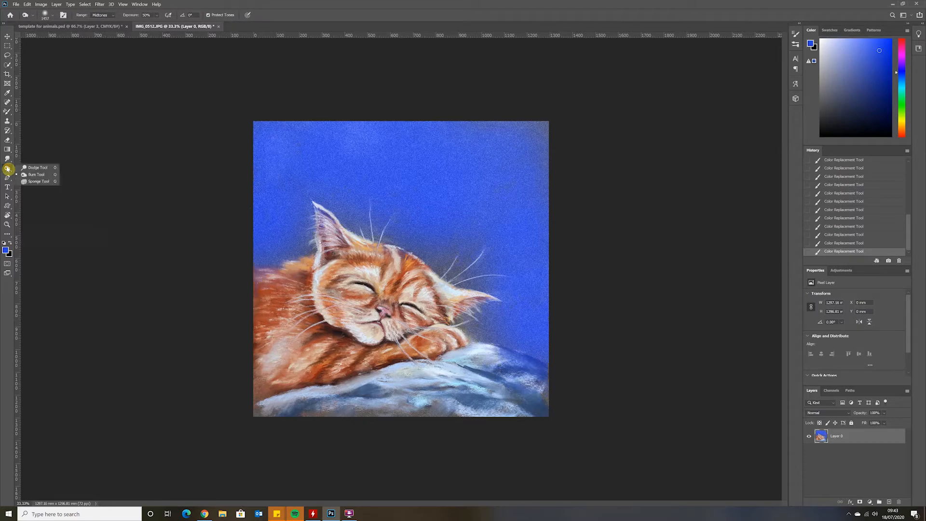
pyautogui.click(42, 176)
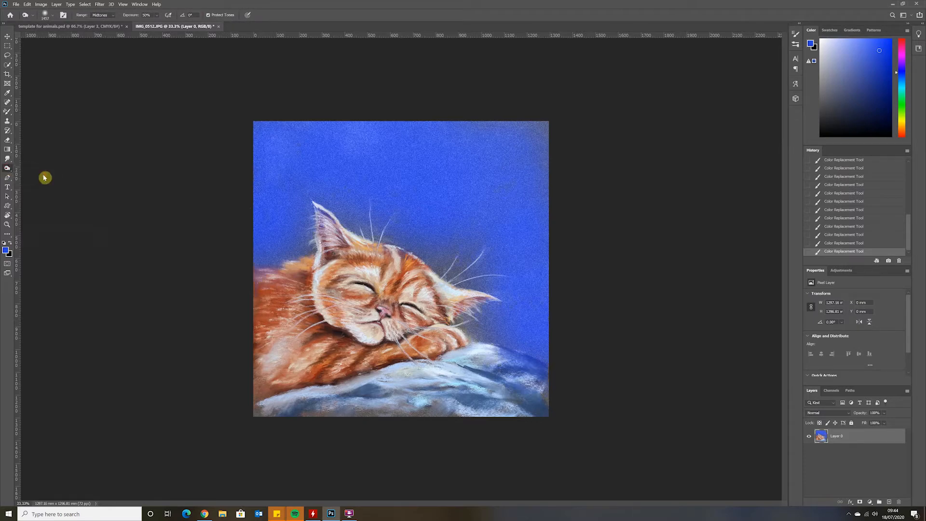
pyautogui.click(55, 17)
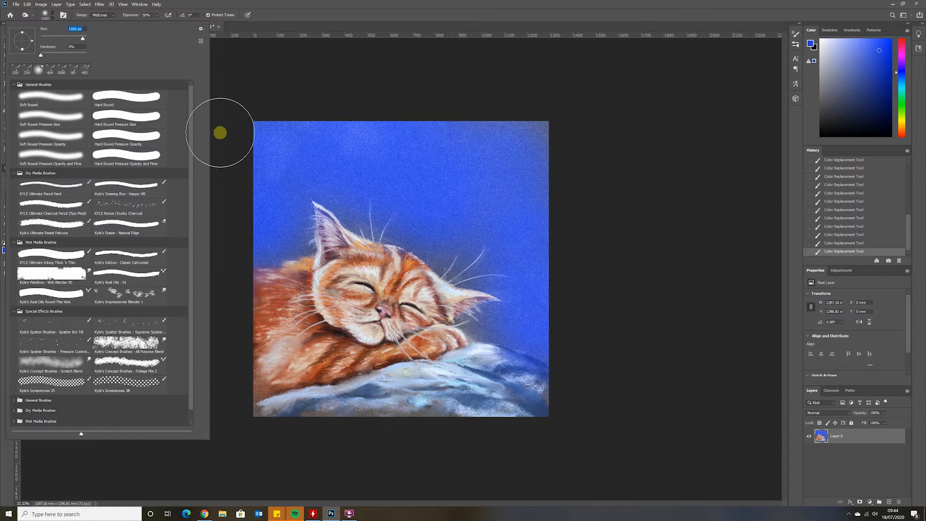
pyautogui.moveTo(282, 153)
pyautogui.mouseDown()
pyautogui.moveTo(283, 162)
pyautogui.moveTo(336, 165)
pyautogui.moveTo(363, 172)
pyautogui.moveTo(363, 183)
pyautogui.moveTo(406, 178)
pyautogui.moveTo(416, 153)
pyautogui.mouseUp()
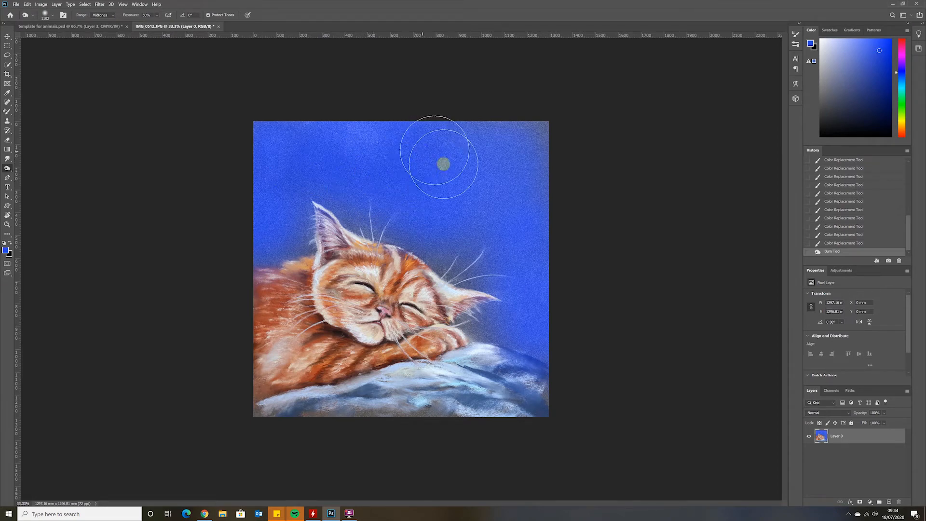
pyautogui.moveTo(454, 235); pyautogui.dragTo(482, 247)
pyautogui.moveTo(483, 247)
pyautogui.mouseDown()
pyautogui.moveTo(517, 247)
pyautogui.moveTo(529, 226)
pyautogui.moveTo(531, 132)
pyautogui.moveTo(287, 201)
pyautogui.moveTo(253, 248)
pyautogui.moveTo(289, 235)
pyautogui.mouseUp()
pyautogui.click(289, 235)
# Step: Burn the blue background along the painting's right side and across the upper sky for uneven shading
pyautogui.moveTo(456, 320)
pyautogui.mouseDown()
pyautogui.moveTo(535, 361)
pyautogui.moveTo(485, 341)
pyautogui.moveTo(470, 328)
pyautogui.moveTo(534, 352)
pyautogui.mouseUp()
pyautogui.click(534, 352)
pyautogui.click(542, 333)
pyautogui.click(542, 336)
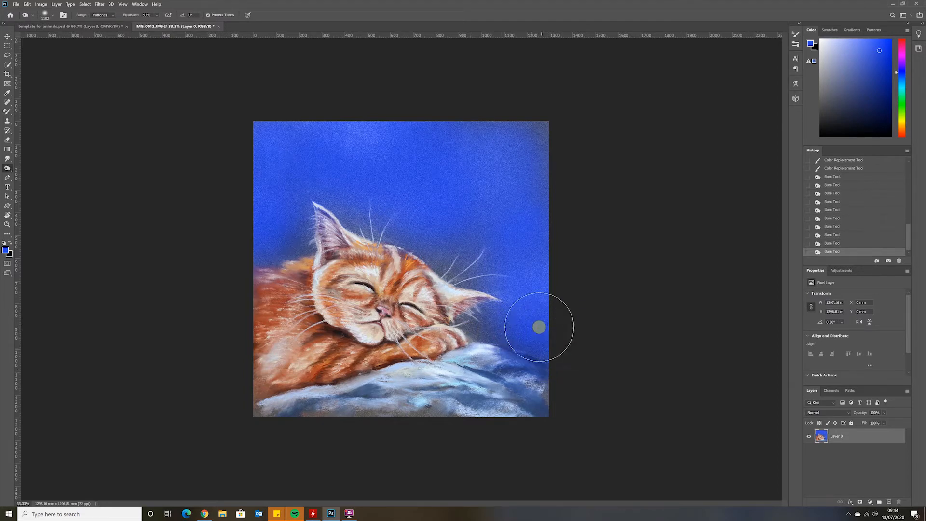
pyautogui.moveTo(538, 244)
pyautogui.mouseDown()
pyautogui.moveTo(529, 216)
pyautogui.moveTo(537, 231)
pyautogui.mouseUp()
pyautogui.moveTo(484, 200)
pyautogui.mouseDown()
pyautogui.moveTo(387, 142)
pyautogui.moveTo(331, 196)
pyautogui.moveTo(285, 182)
pyautogui.moveTo(270, 151)
pyautogui.mouseUp()
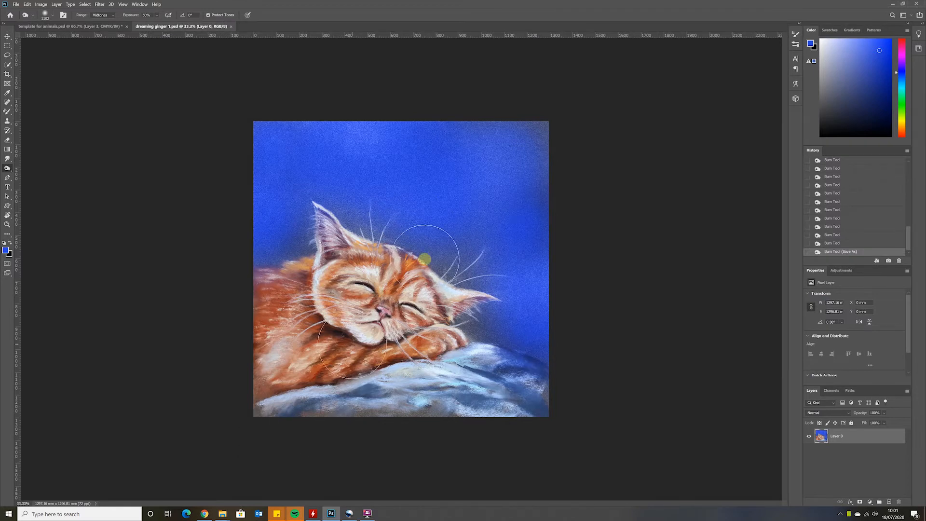
# Step: Render a 105mm Prime lens flare at 151% brightness in the painting's upper-right corner
pyautogui.click(99, 4)
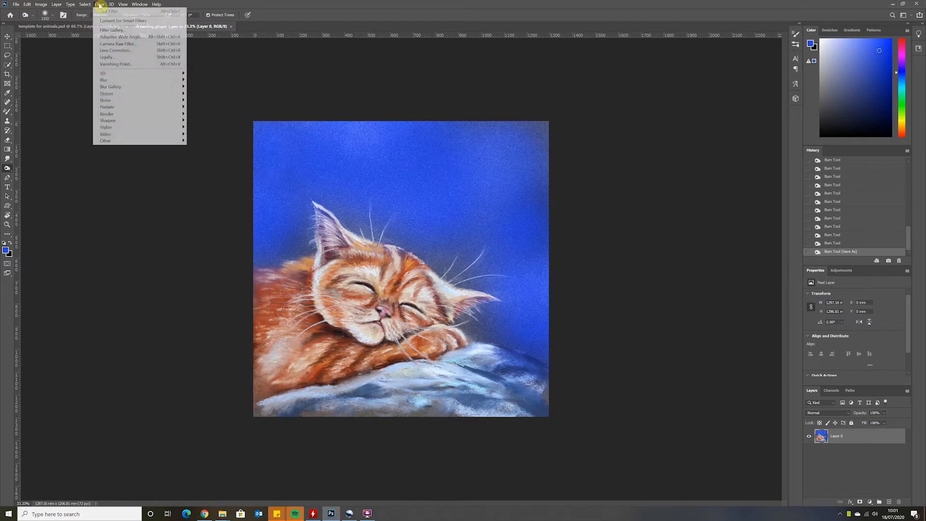
pyautogui.moveTo(150, 117)
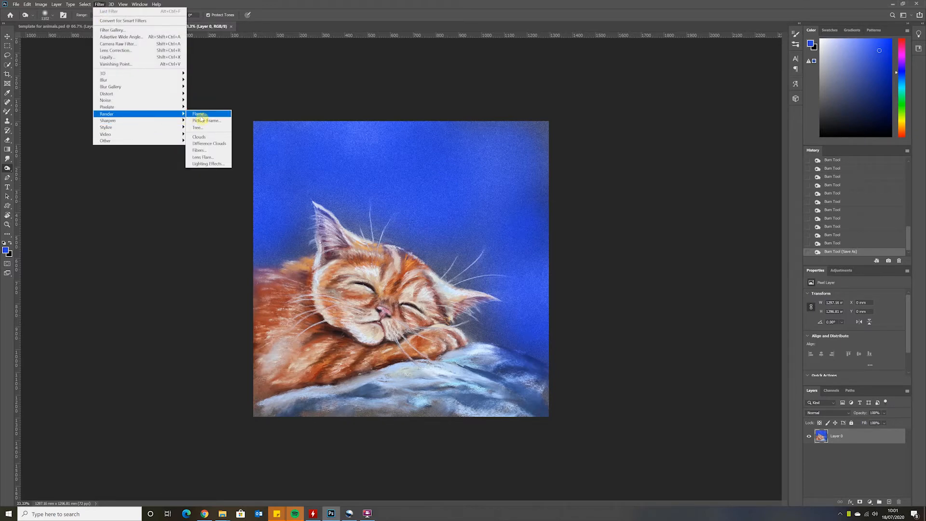
pyautogui.click(207, 157)
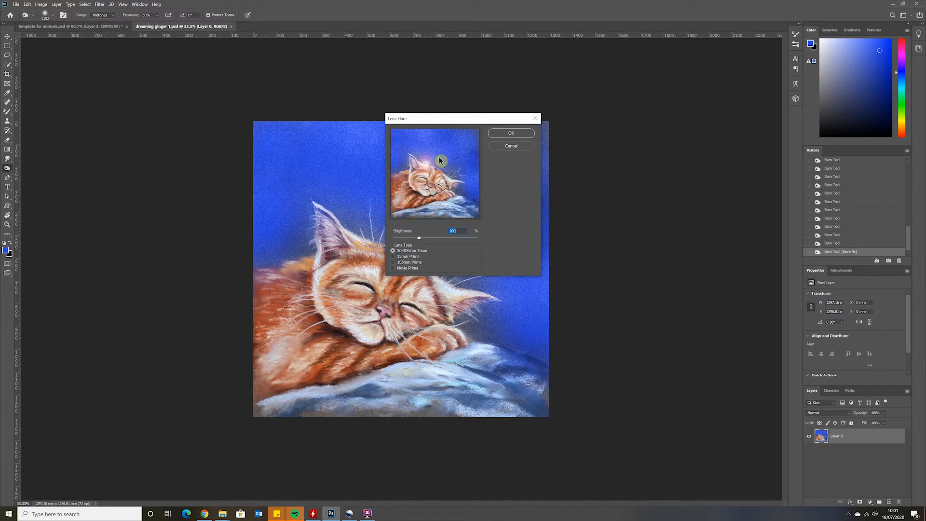
pyautogui.moveTo(466, 143); pyautogui.dragTo(471, 141)
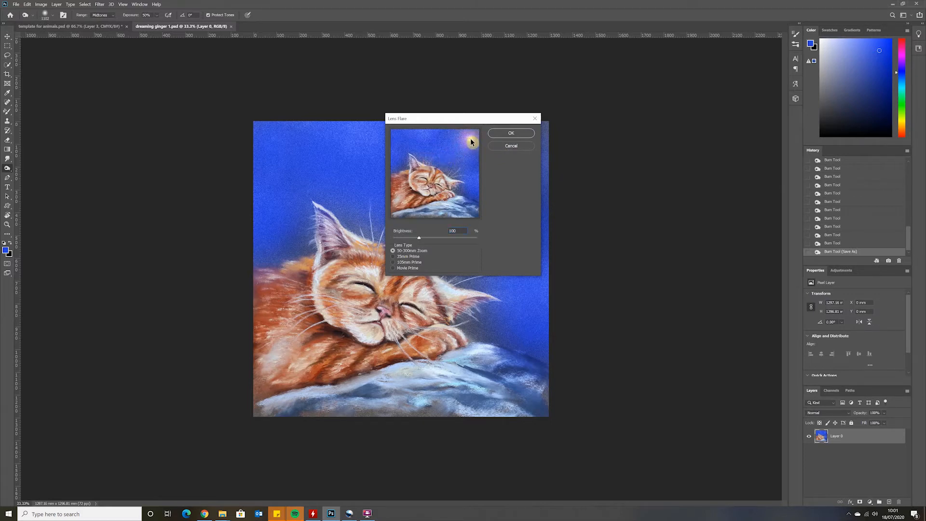
pyautogui.click(393, 262)
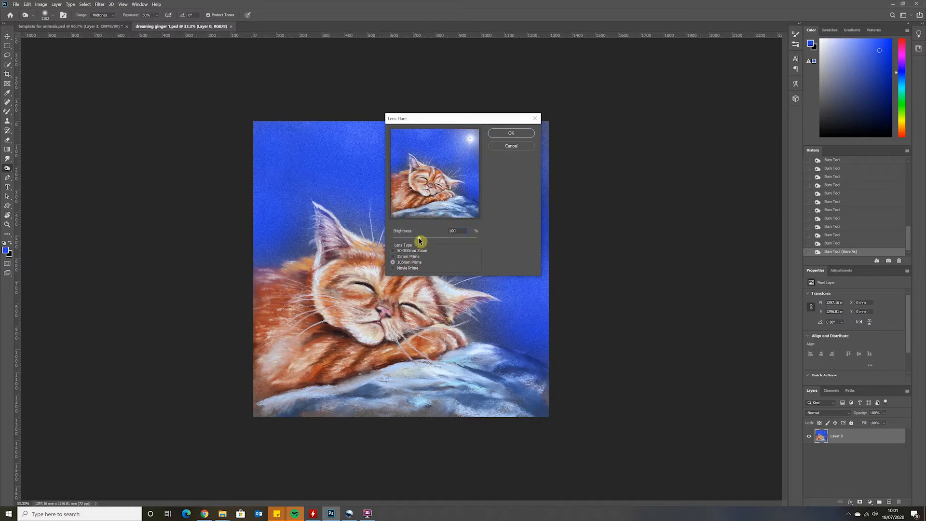
pyautogui.moveTo(420, 241); pyautogui.dragTo(432, 245)
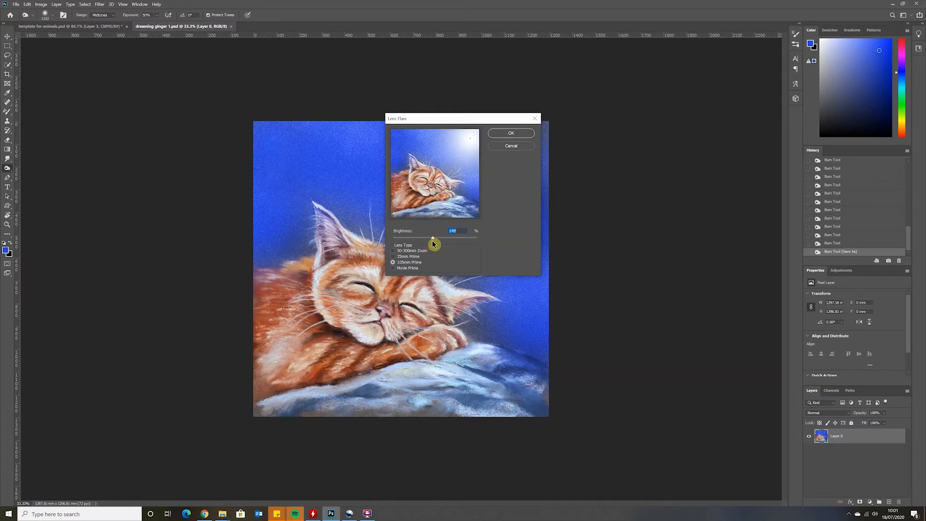
pyautogui.moveTo(433, 242); pyautogui.dragTo(434, 241)
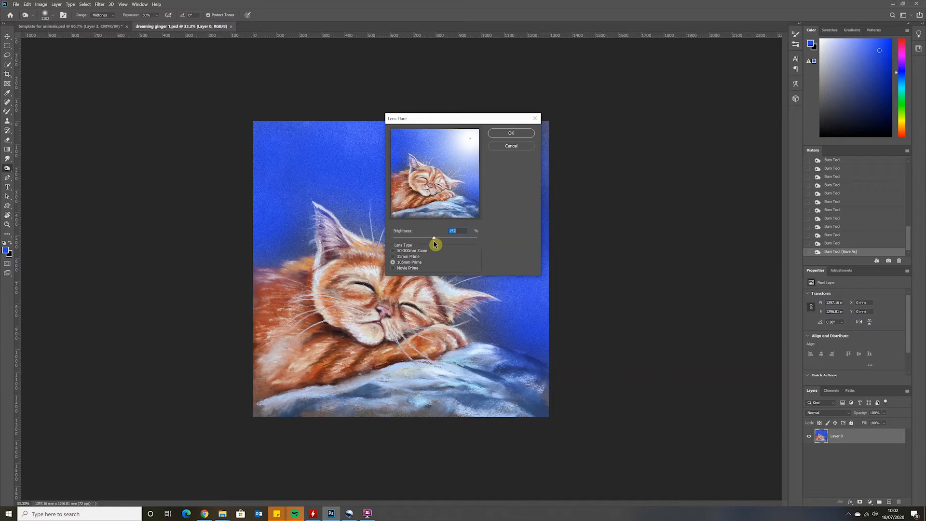
pyautogui.click(474, 135)
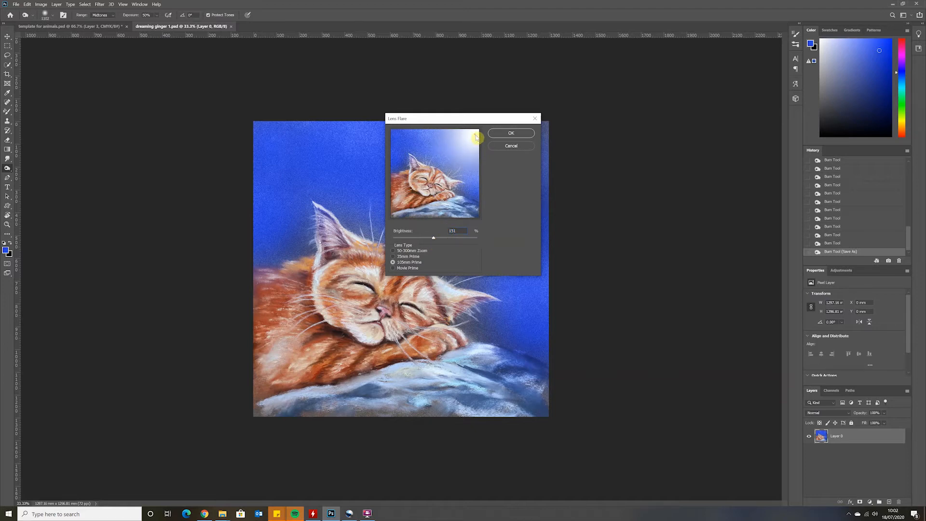
pyautogui.click(524, 135)
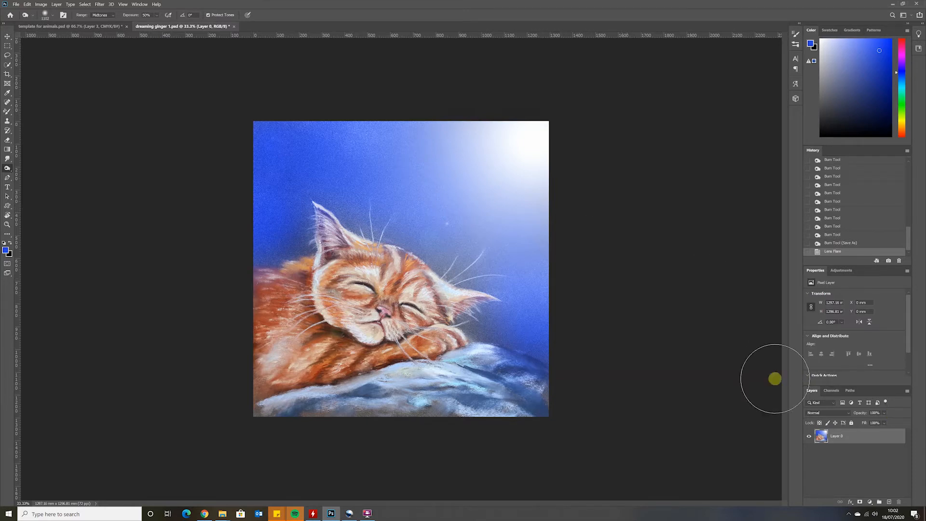
# Step: Add a new layer and set up the Brush Tool with an enlarged Kyle's Spatter Brushes - Pressure Control brush
pyautogui.click(889, 501)
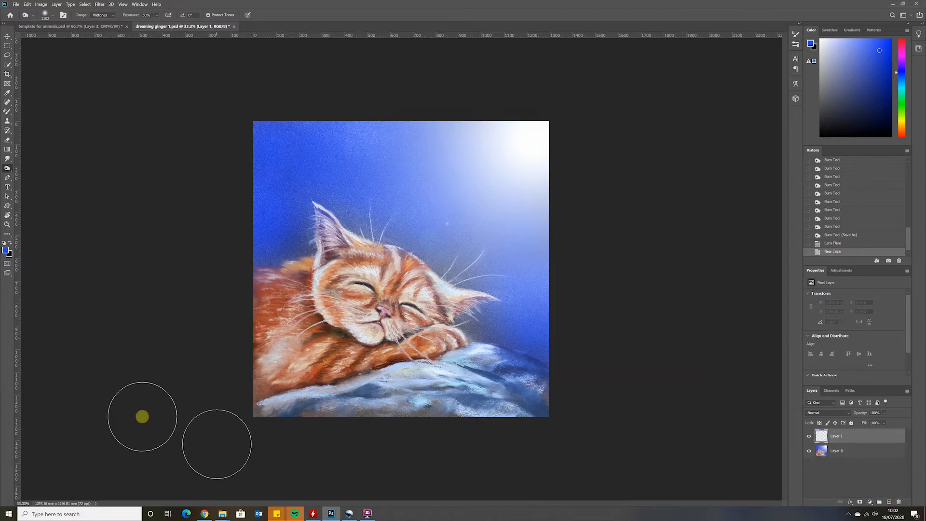
pyautogui.click(9, 112)
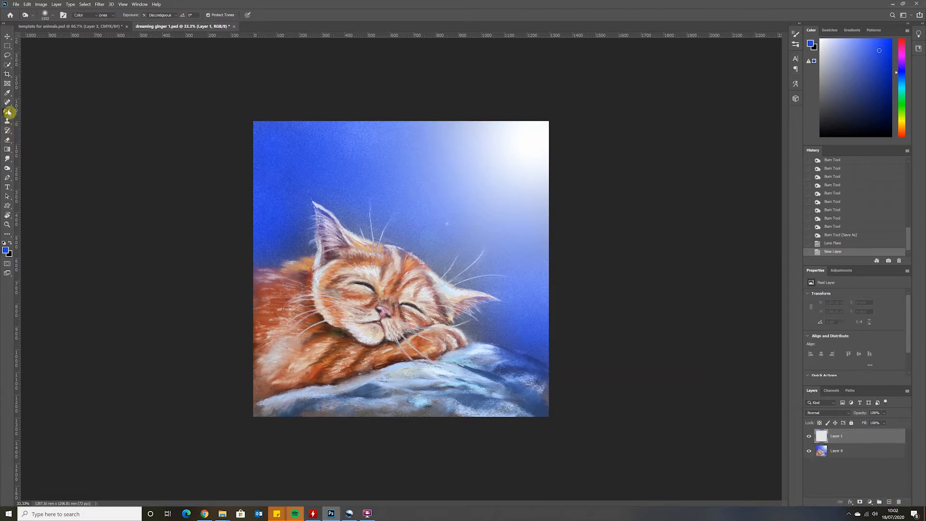
pyautogui.click(39, 112)
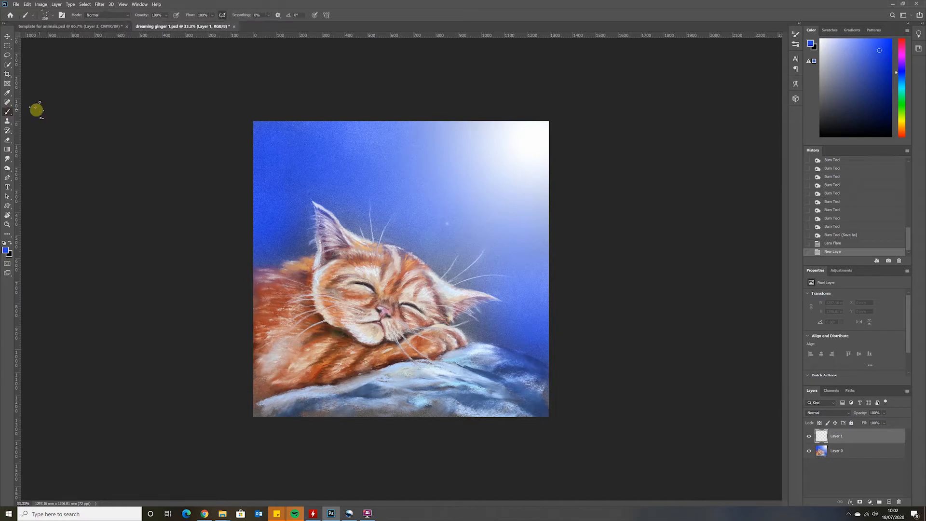
pyautogui.click(55, 17)
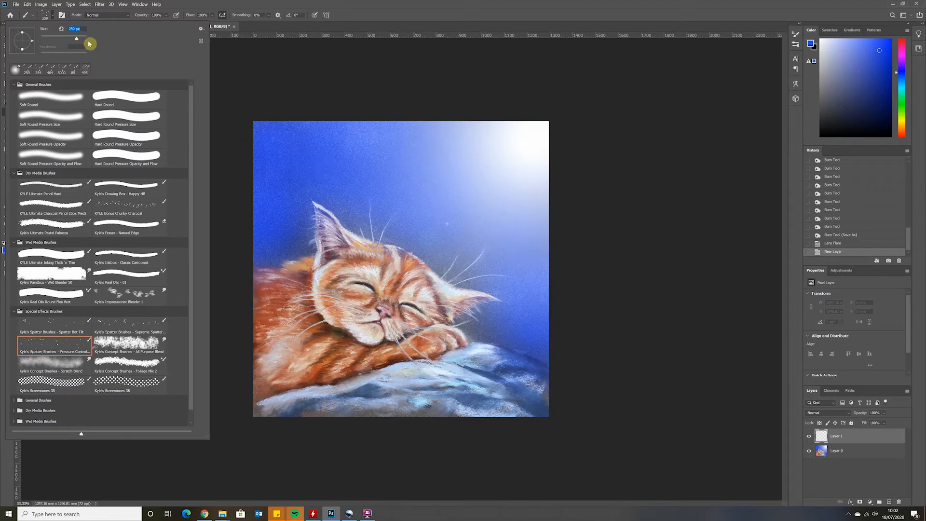
pyautogui.moveTo(79, 39); pyautogui.dragTo(81, 39)
pyautogui.click(305, 156)
pyautogui.moveTo(305, 156); pyautogui.dragTo(309, 163)
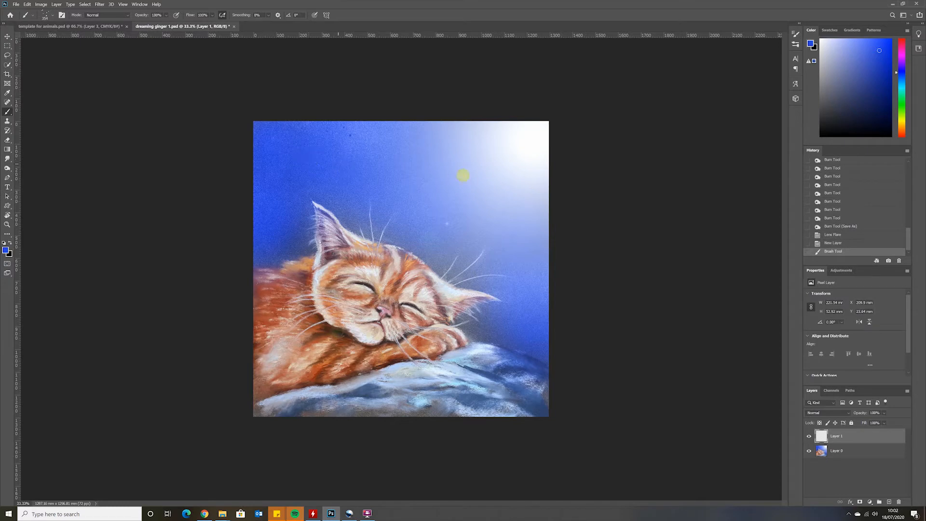
pyautogui.click(829, 243)
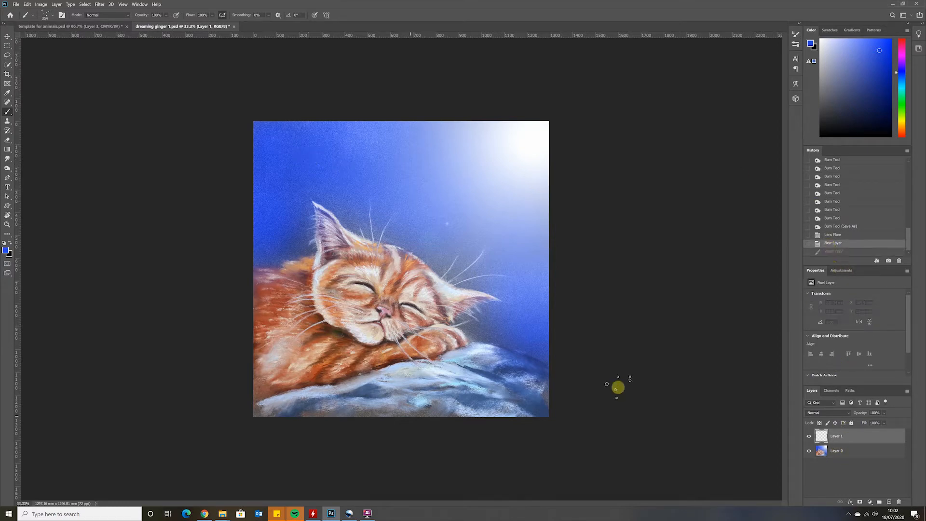
# Step: Set the foreground color to the near-white f5f6fa and spatter stars in the upper-left corner of the sky
pyautogui.click(6, 251)
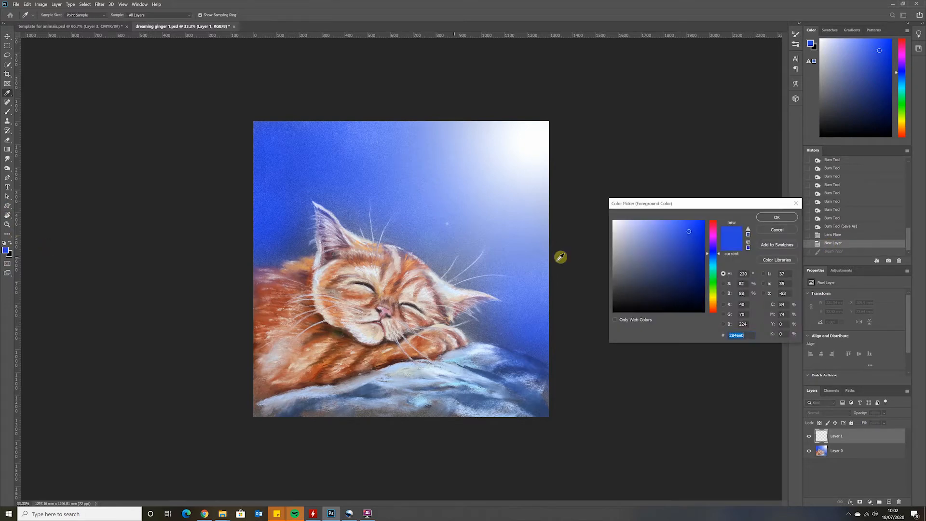
pyautogui.click(614, 221)
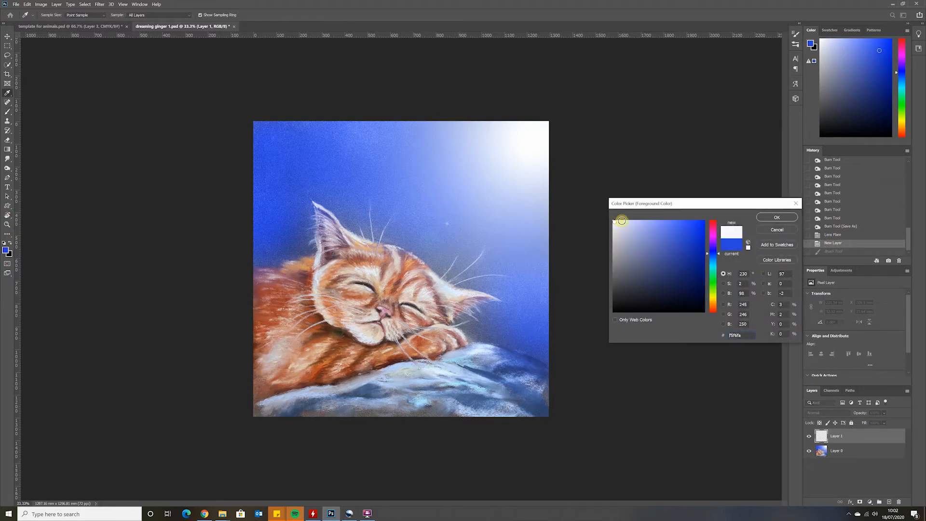
pyautogui.click(779, 217)
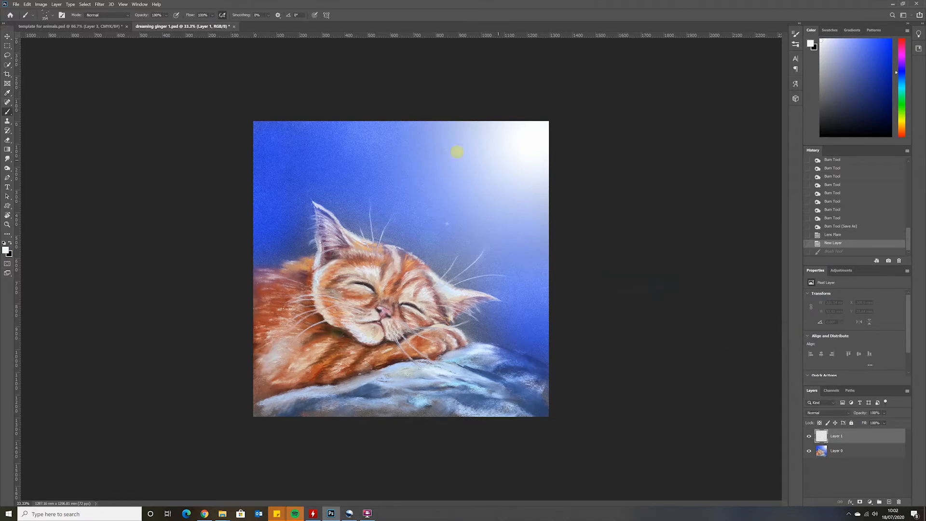
pyautogui.click(280, 143)
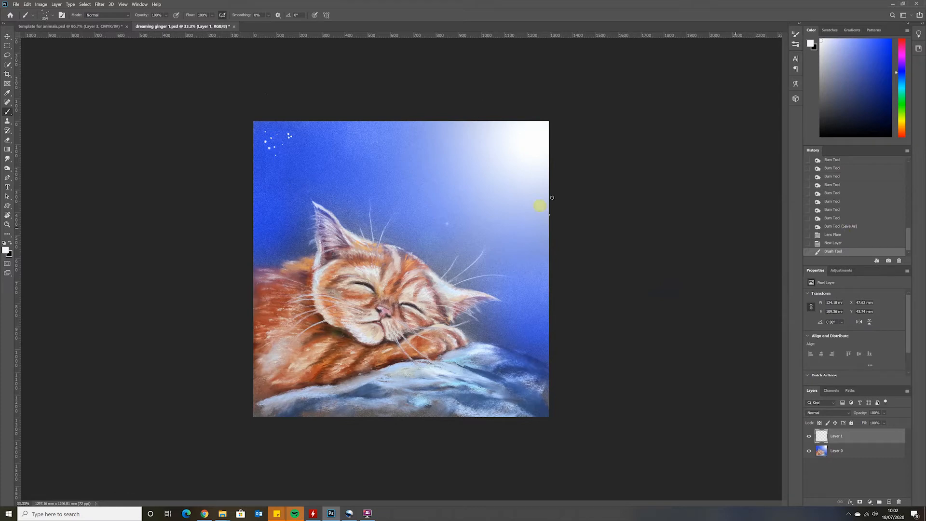
# Step: Enlarge the spatter brush and dab white stars across the sky above the cat's head
pyautogui.click(53, 16)
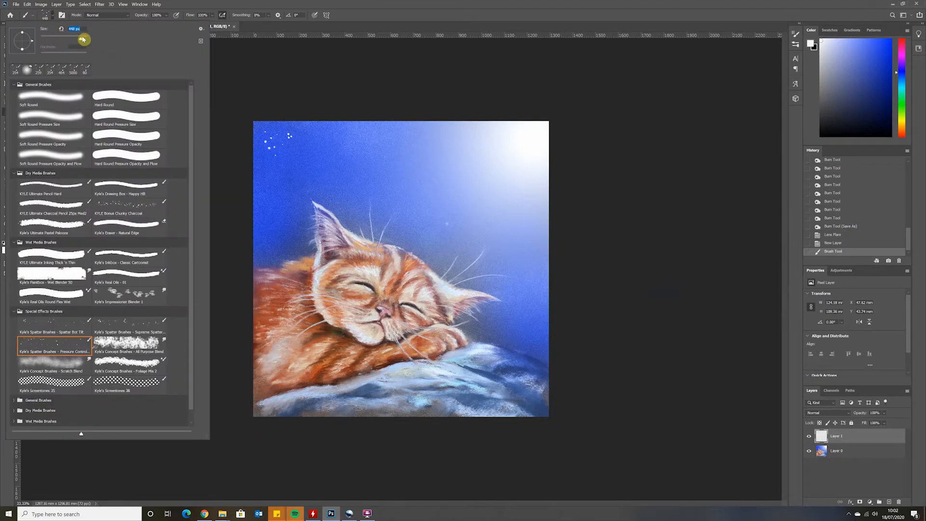
pyautogui.click(347, 151)
pyautogui.click(342, 159)
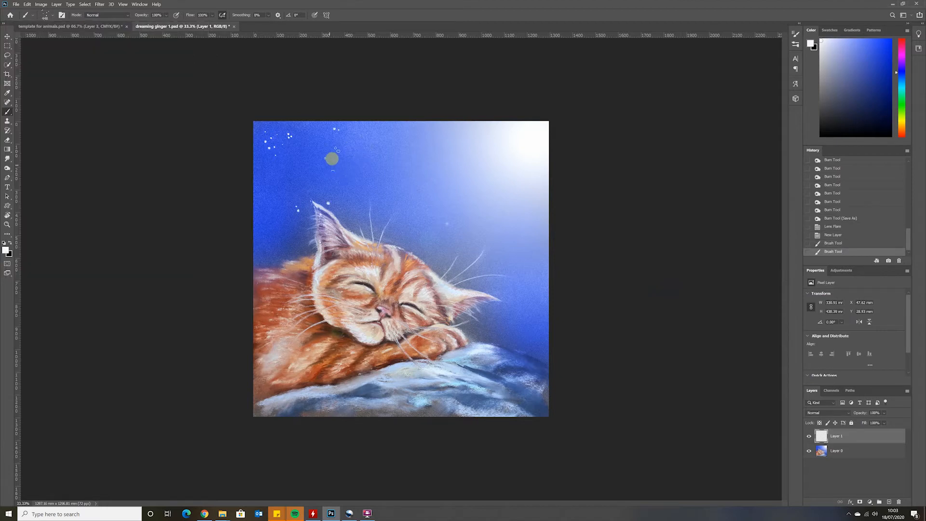
pyautogui.click(329, 166)
pyautogui.click(429, 194)
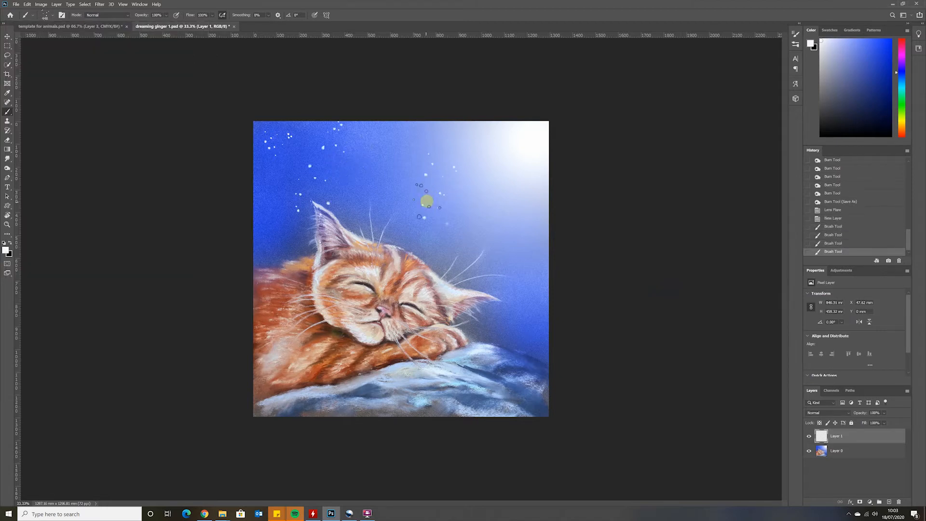
pyautogui.click(383, 180)
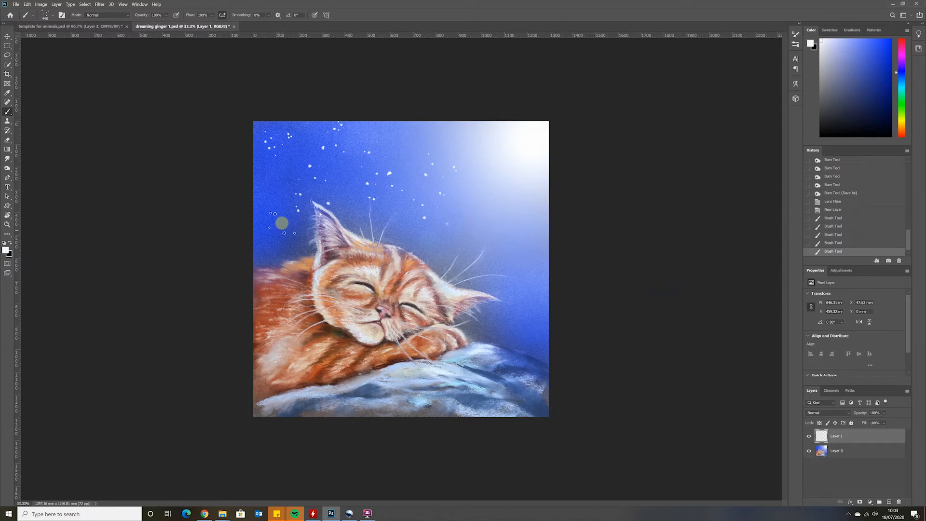
# Step: Spatter more white stars below the lens flare and down the sky beside the right-hand ear
pyautogui.click(476, 203)
pyautogui.click(529, 270)
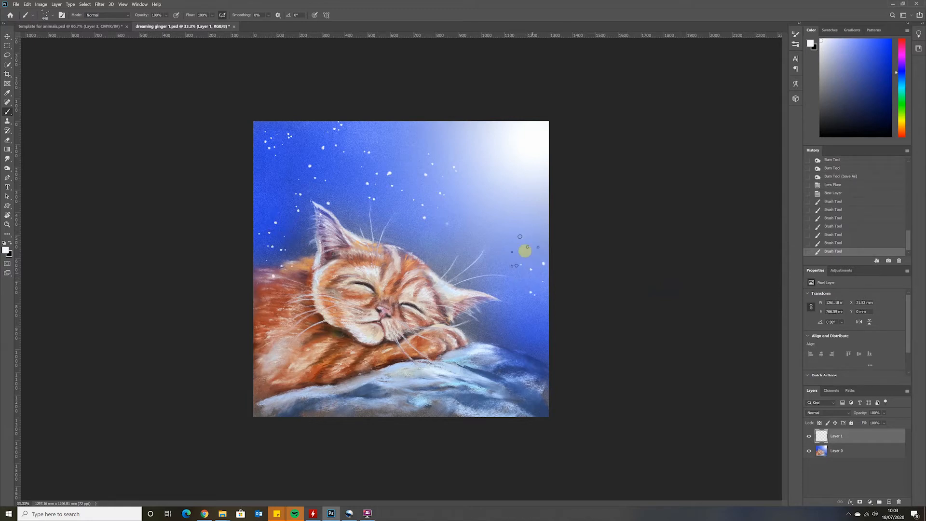
pyautogui.click(487, 292)
pyautogui.click(489, 310)
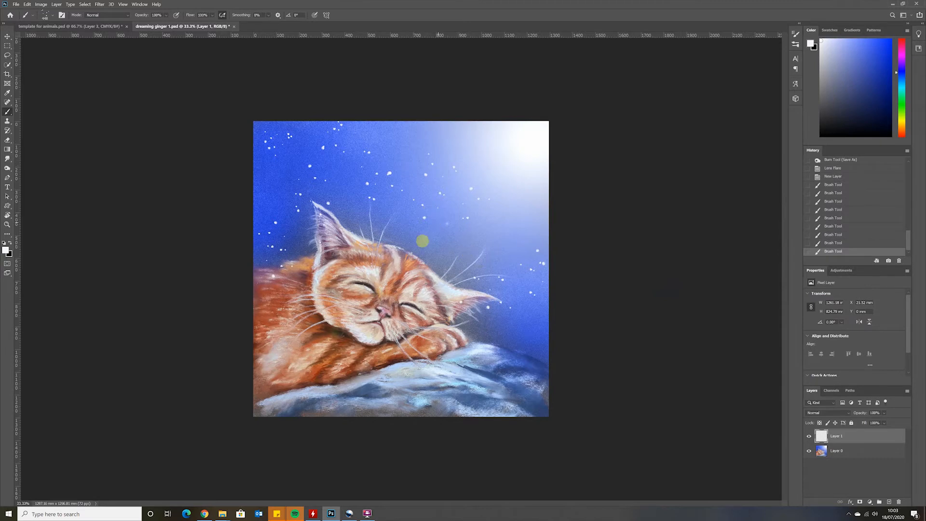
pyautogui.click(520, 251)
# Step: Reduce the spatter brush to 117 px, then use 161 px, and dab smaller stars between the existing ones across the sky
pyautogui.click(55, 17)
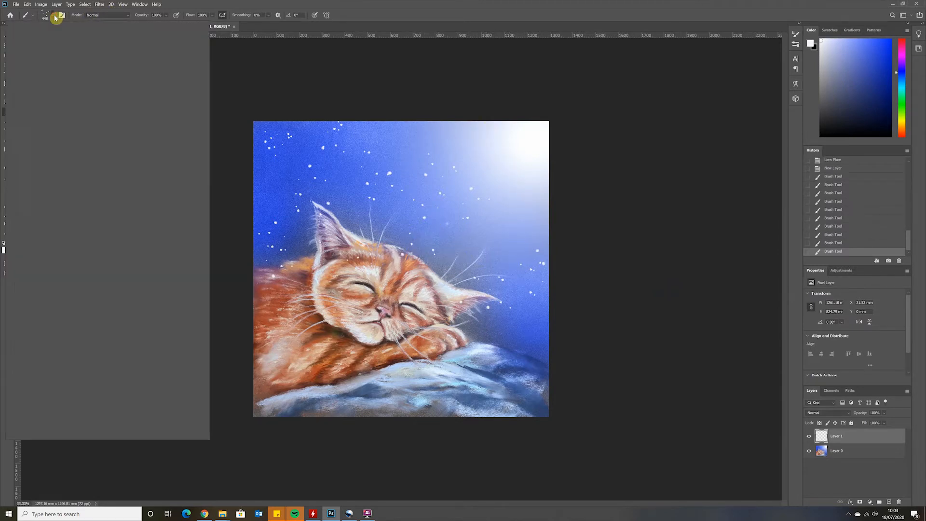
pyautogui.click(66, 37)
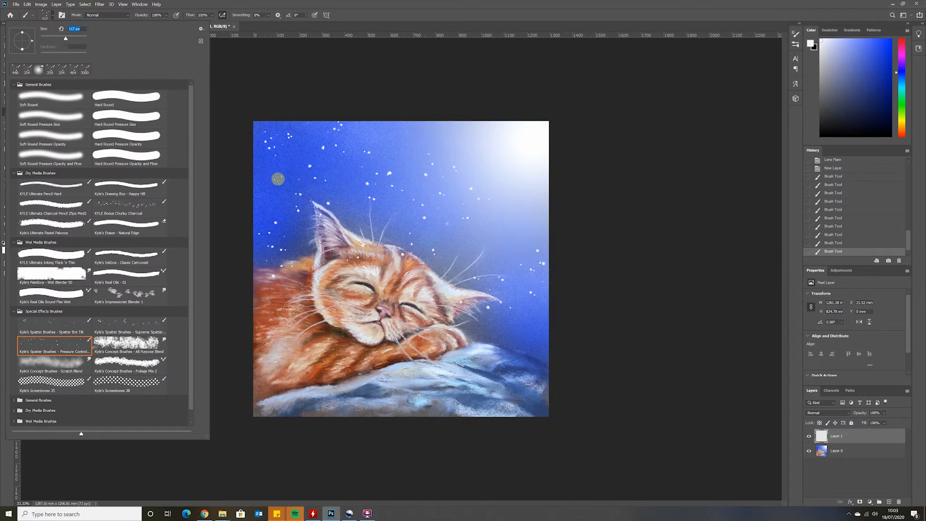
pyautogui.click(274, 179)
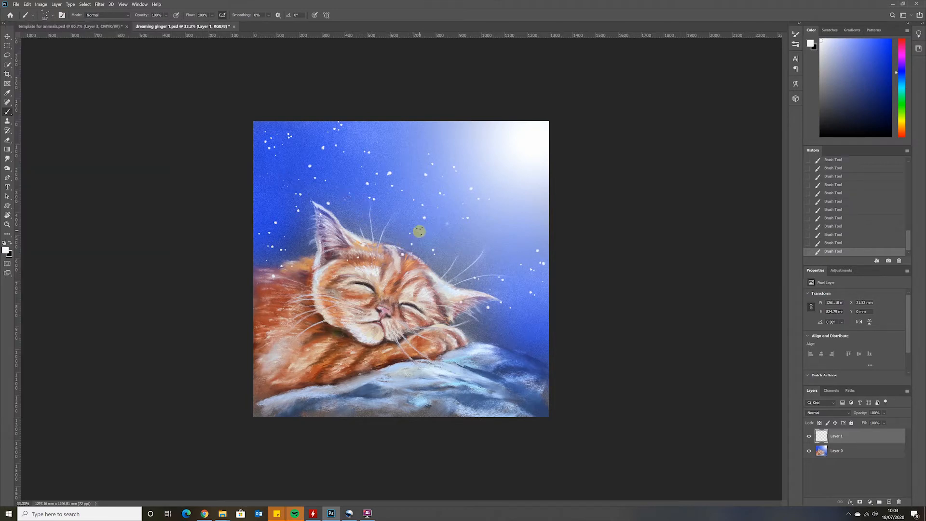
pyautogui.click(53, 17)
pyautogui.click(70, 38)
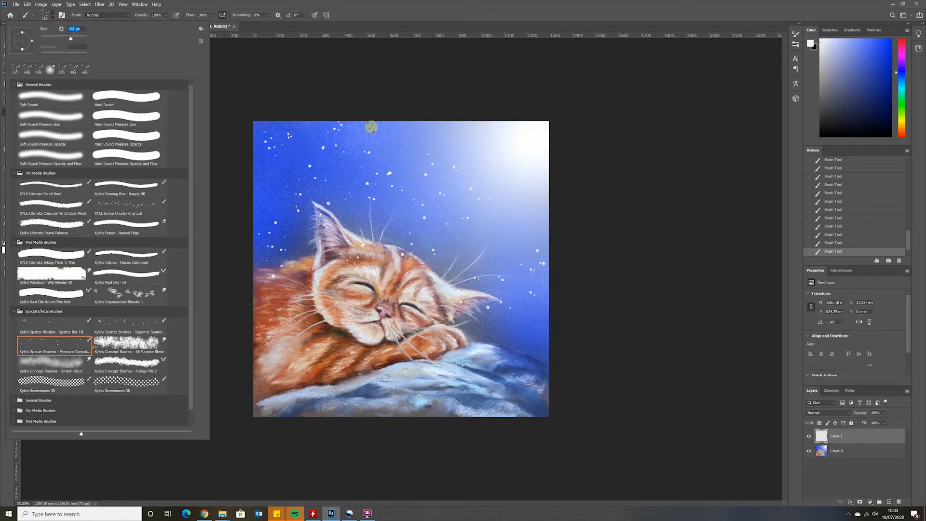
pyautogui.click(398, 149)
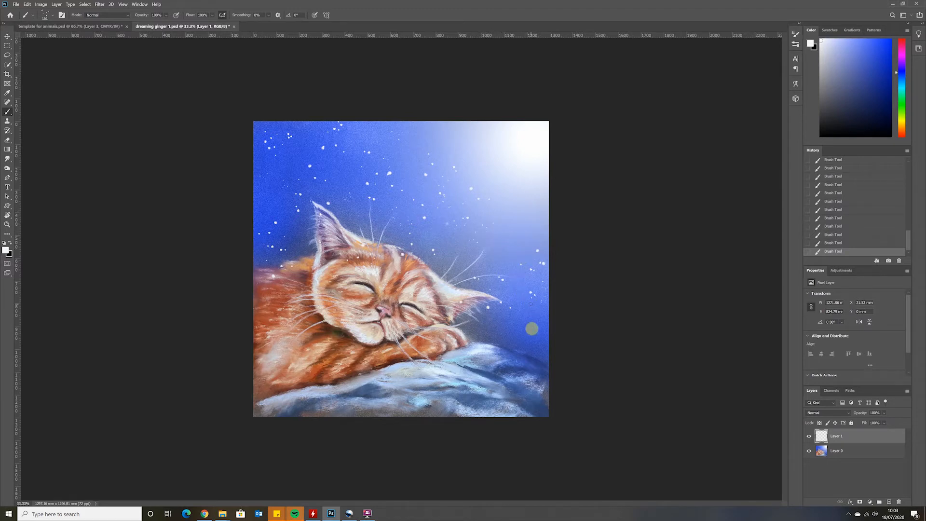
pyautogui.click(527, 341)
# Step: Erase the stray stars covering the cat's head, ears and body with an enlarged Hard Round eraser
pyautogui.moveTo(9, 141); pyautogui.dragTo(38, 143)
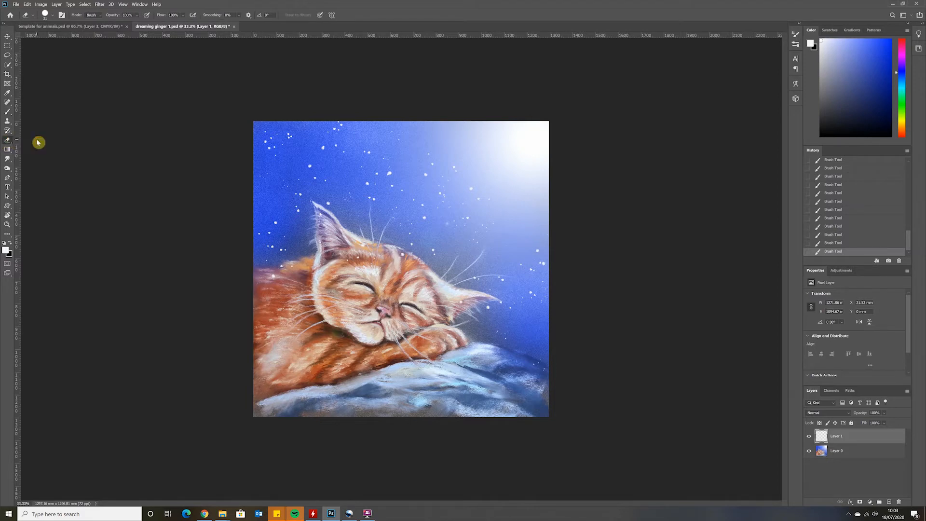
pyautogui.click(51, 15)
pyautogui.moveTo(79, 38); pyautogui.dragTo(74, 38)
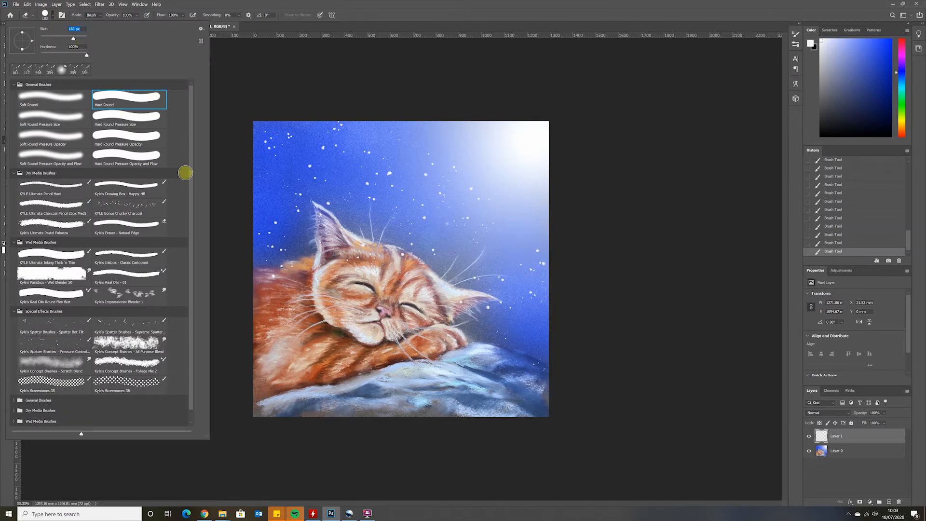
pyautogui.click(269, 286)
pyautogui.moveTo(269, 286)
pyautogui.mouseDown()
pyautogui.moveTo(304, 265)
pyautogui.moveTo(351, 269)
pyautogui.moveTo(354, 254)
pyautogui.moveTo(390, 263)
pyautogui.moveTo(381, 250)
pyautogui.moveTo(424, 270)
pyautogui.mouseUp()
pyautogui.moveTo(472, 301)
pyautogui.mouseDown()
pyautogui.moveTo(497, 297)
pyautogui.moveTo(453, 303)
pyautogui.moveTo(453, 342)
pyautogui.moveTo(435, 345)
pyautogui.moveTo(534, 364)
pyautogui.moveTo(554, 380)
pyautogui.moveTo(540, 369)
pyautogui.moveTo(374, 371)
pyautogui.moveTo(350, 352)
pyautogui.moveTo(345, 278)
pyautogui.moveTo(294, 264)
pyautogui.moveTo(319, 250)
pyautogui.moveTo(312, 203)
pyautogui.moveTo(360, 261)
pyautogui.moveTo(382, 265)
pyautogui.moveTo(364, 241)
pyautogui.moveTo(394, 264)
pyautogui.moveTo(394, 294)
pyautogui.moveTo(409, 278)
pyautogui.moveTo(412, 297)
pyautogui.moveTo(340, 266)
pyautogui.moveTo(349, 292)
pyautogui.moveTo(376, 311)
pyautogui.moveTo(316, 303)
pyautogui.moveTo(289, 316)
pyautogui.moveTo(273, 340)
pyautogui.moveTo(196, 304)
pyautogui.mouseUp()
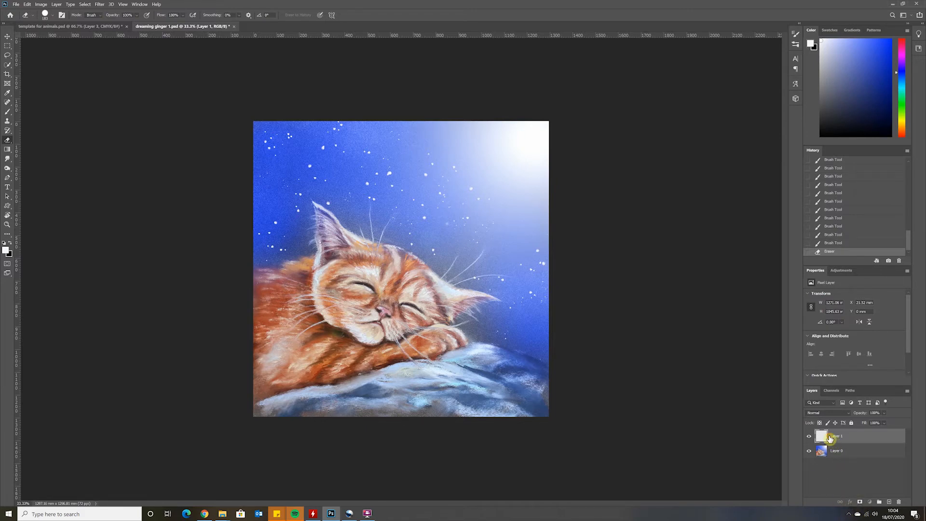
# Step: Duplicate the star layer twice to intensify the stars
pyautogui.moveTo(890, 437); pyautogui.dragTo(891, 504)
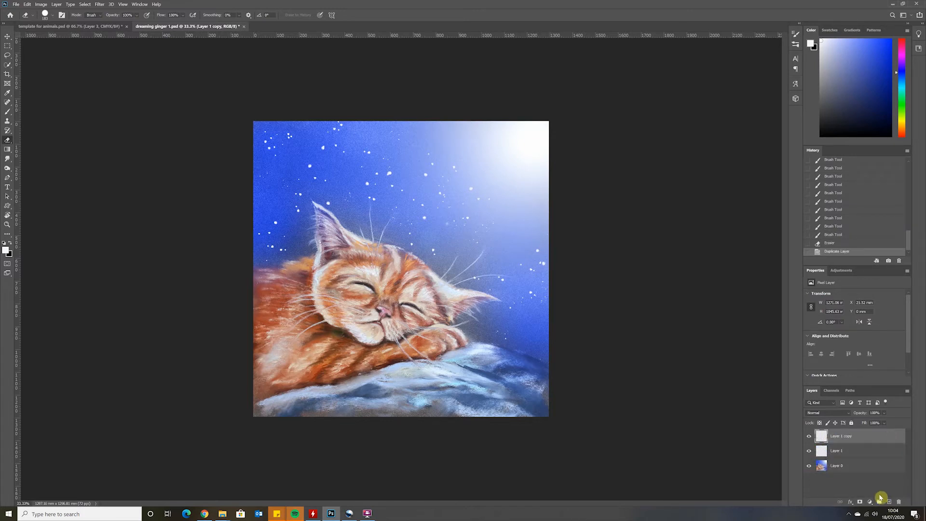
pyautogui.moveTo(893, 437); pyautogui.dragTo(891, 505)
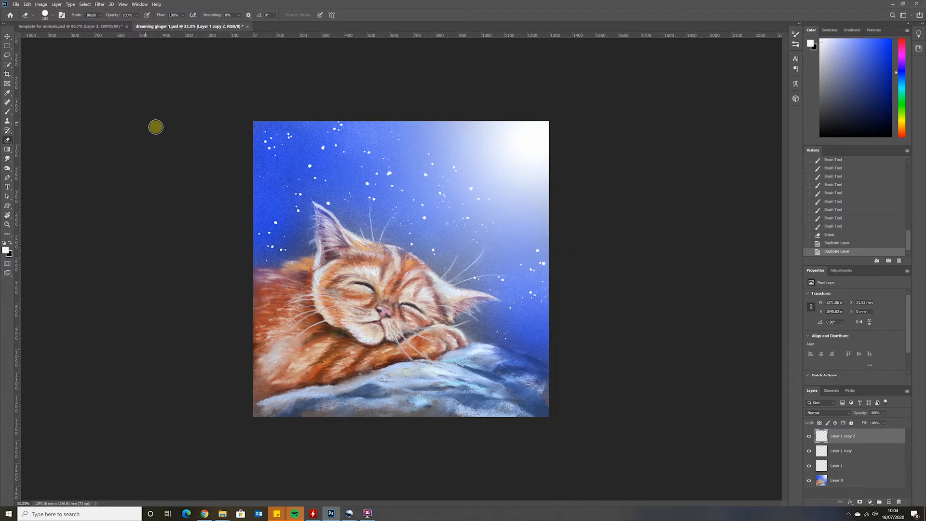
# Step: Start a horizontal text line in the upper-left part of the sky and set its font size to 150 pt
pyautogui.click(8, 187)
pyautogui.click(283, 158)
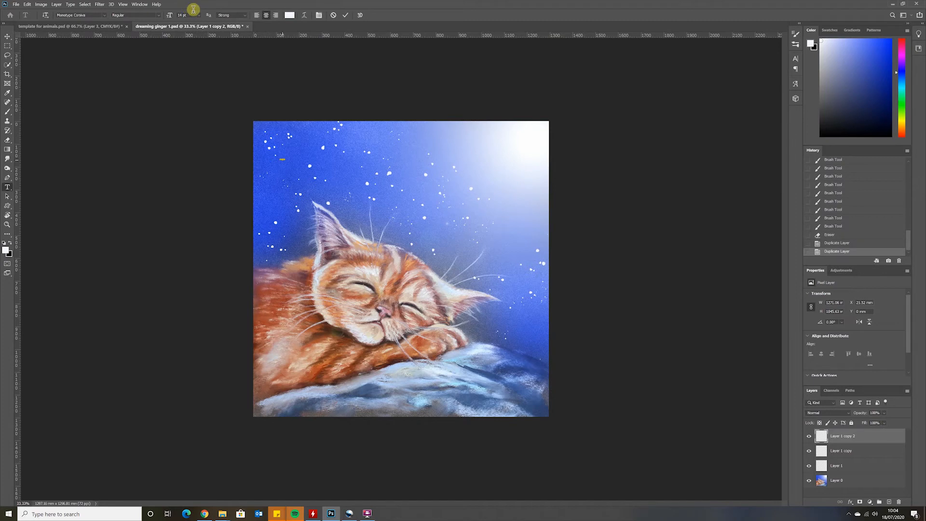
pyautogui.click(183, 15)
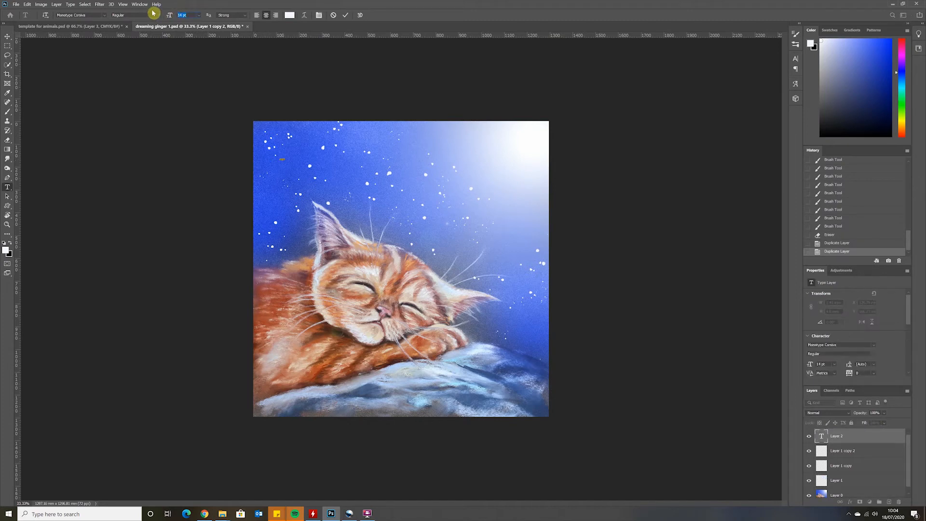
pyautogui.press('Return')
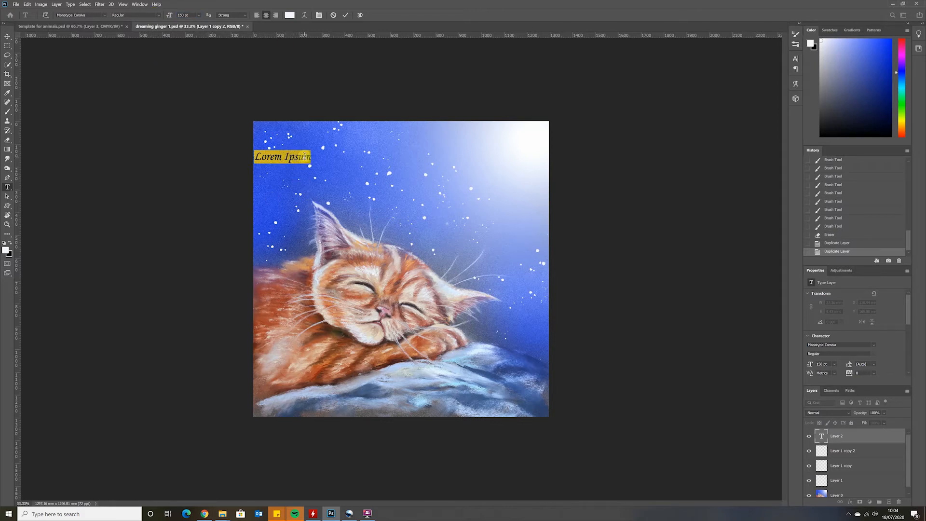
pyautogui.click(491, 206)
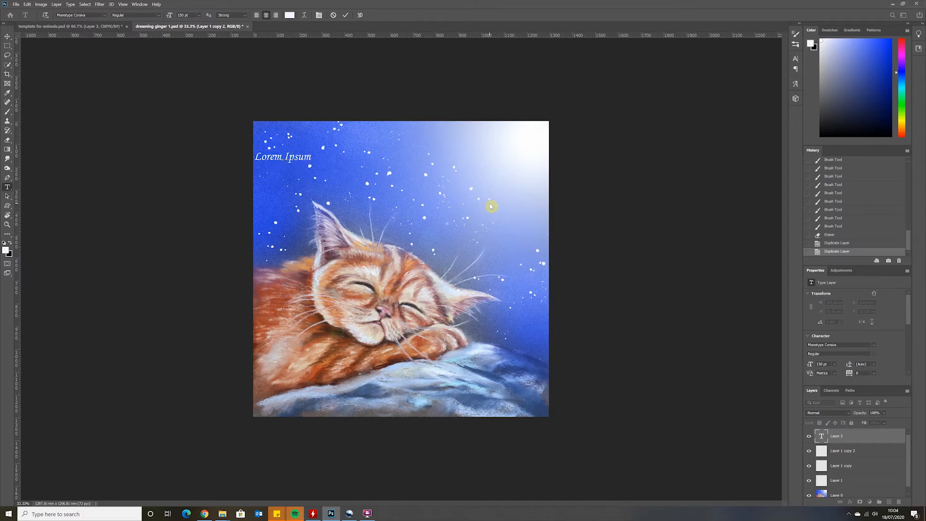
# Step: Replace the placeholder text with "May All Your Dereams Come True", split over two lines before "Come", and commit it
pyautogui.hotkey('ctrl', 'a')
pyautogui.write('May all y')
pyautogui.press('BackSpace')
pyautogui.press('BackSpace')
pyautogui.press('BackSpace')
pyautogui.press('BackSpace')
pyautogui.press('BackSpace')
pyautogui.press('BackSpace')
pyautogui.write('All Your Dereams ')
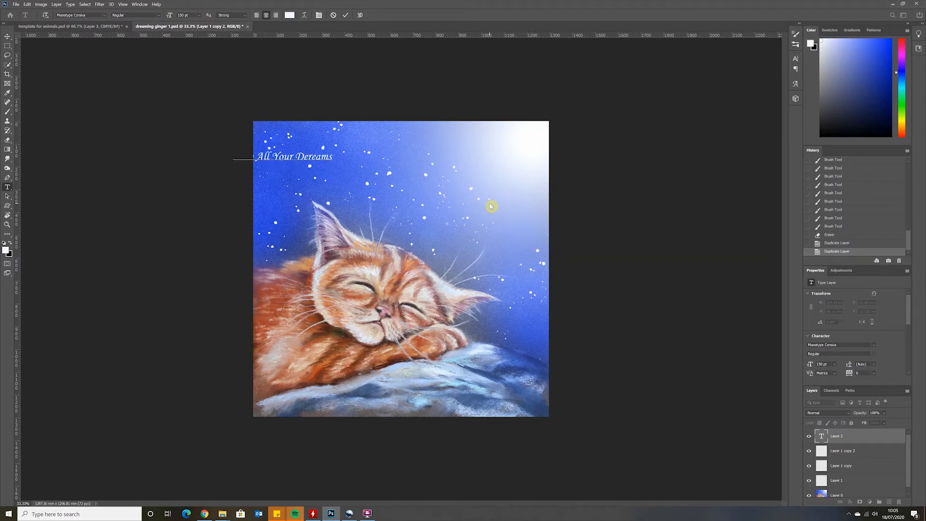
pyautogui.write('Come True')
pyautogui.click(345, 16)
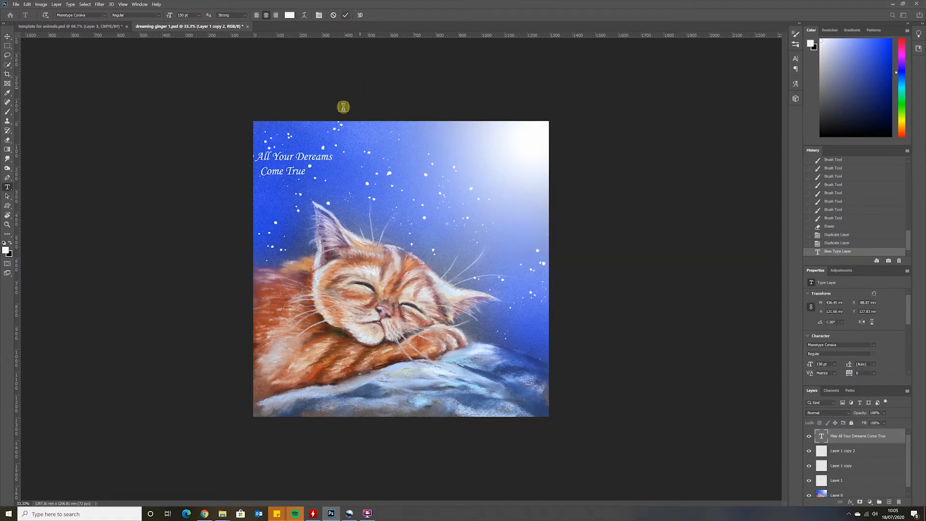
# Step: Move the caption fully onto the canvas above the cat and scale it up to about 162%
pyautogui.click(8, 37)
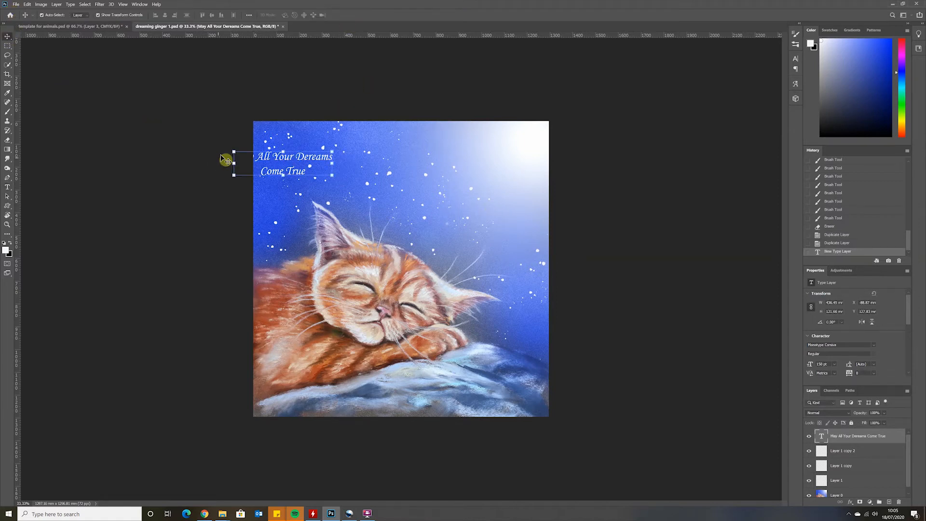
pyautogui.moveTo(295, 168); pyautogui.dragTo(324, 161)
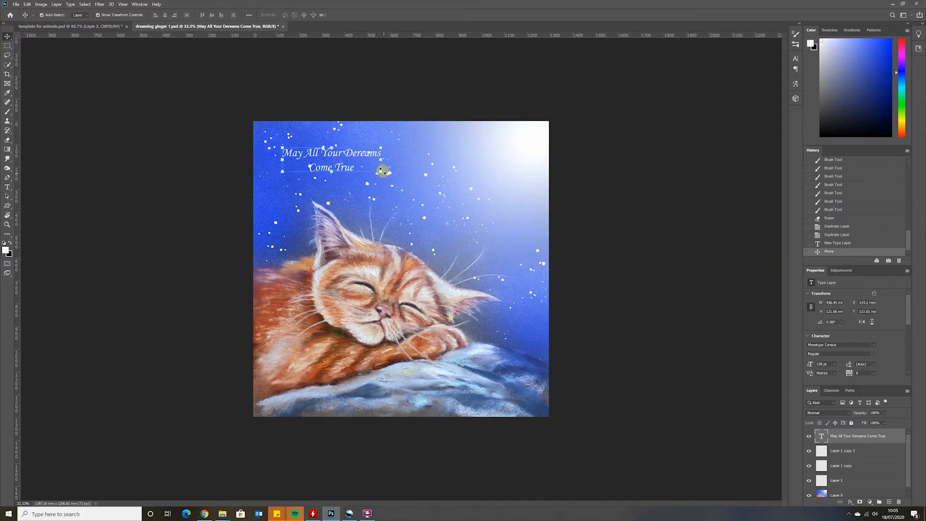
pyautogui.moveTo(380, 173); pyautogui.dragTo(403, 168)
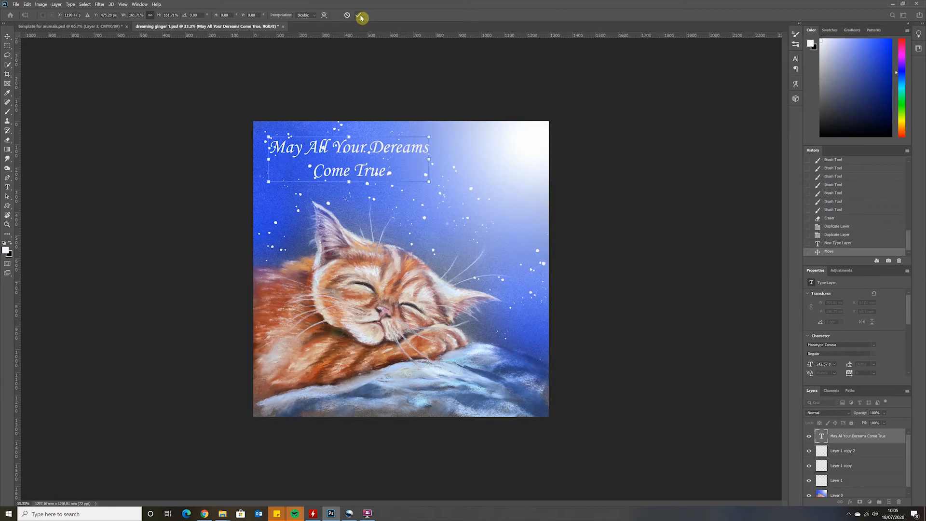
pyautogui.click(358, 16)
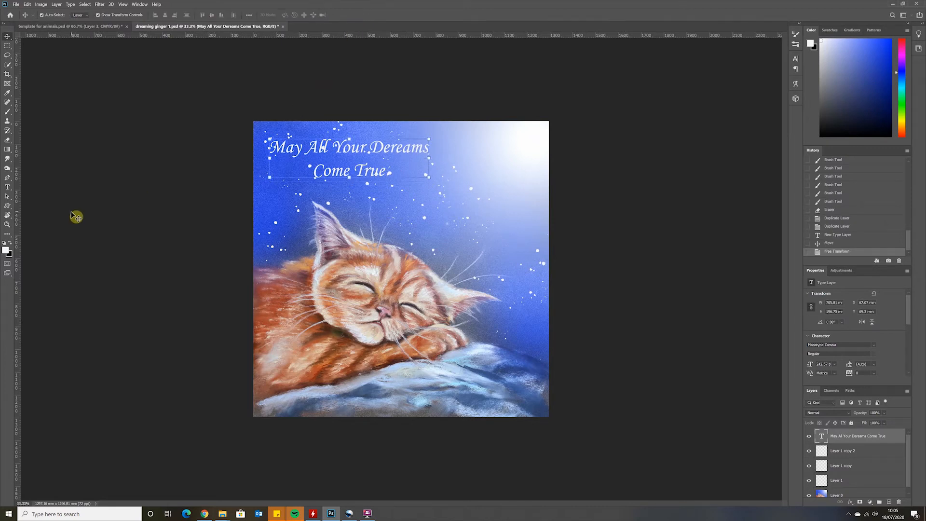
# Step: Change the caption's font to Lucida Handwriting
pyautogui.click(8, 191)
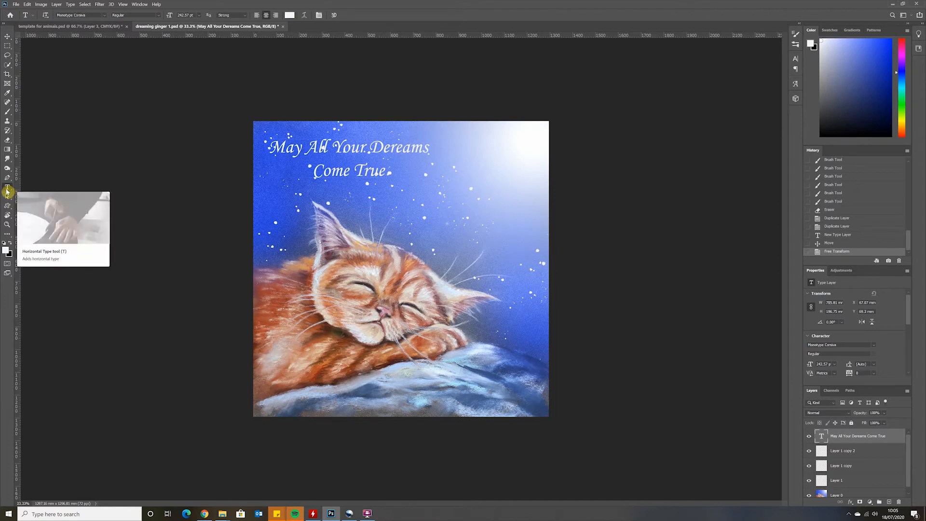
pyautogui.click(107, 17)
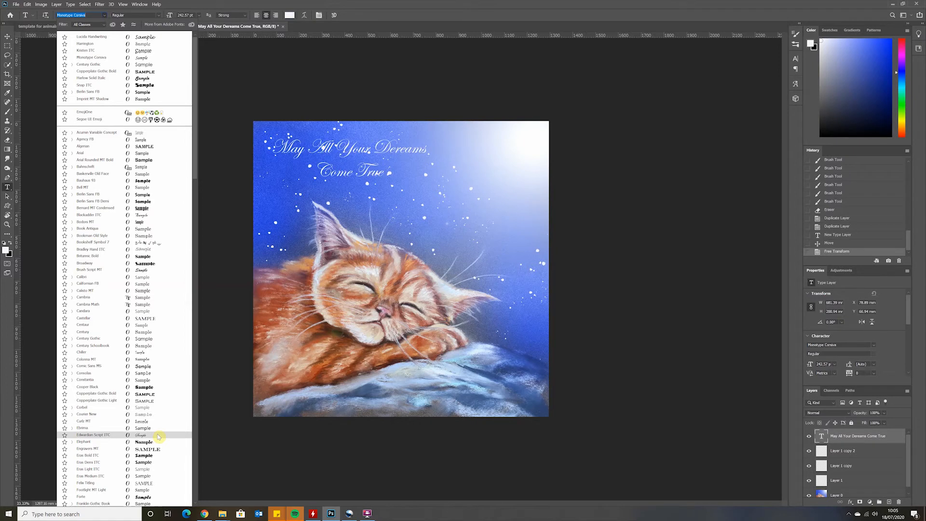
pyautogui.click(139, 37)
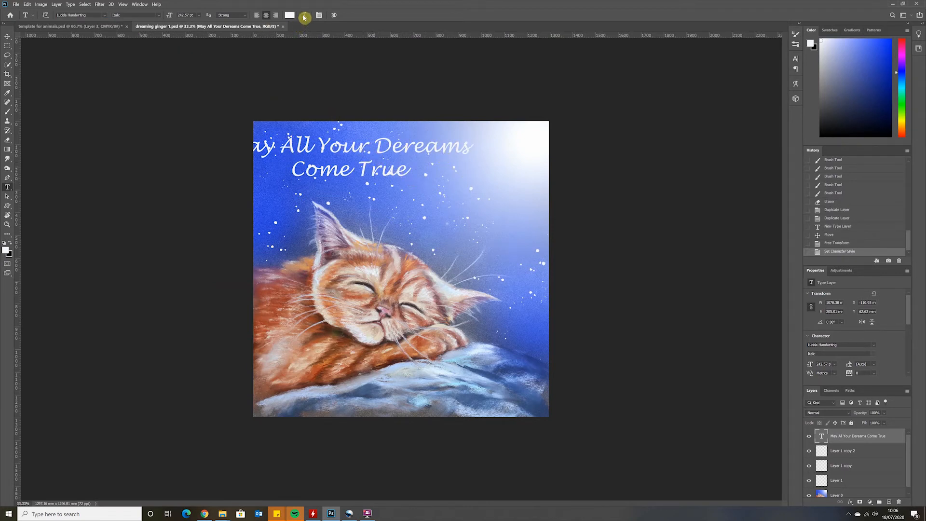
# Step: Warp the caption with the horizontal Flag style at +50% bend
pyautogui.click(305, 17)
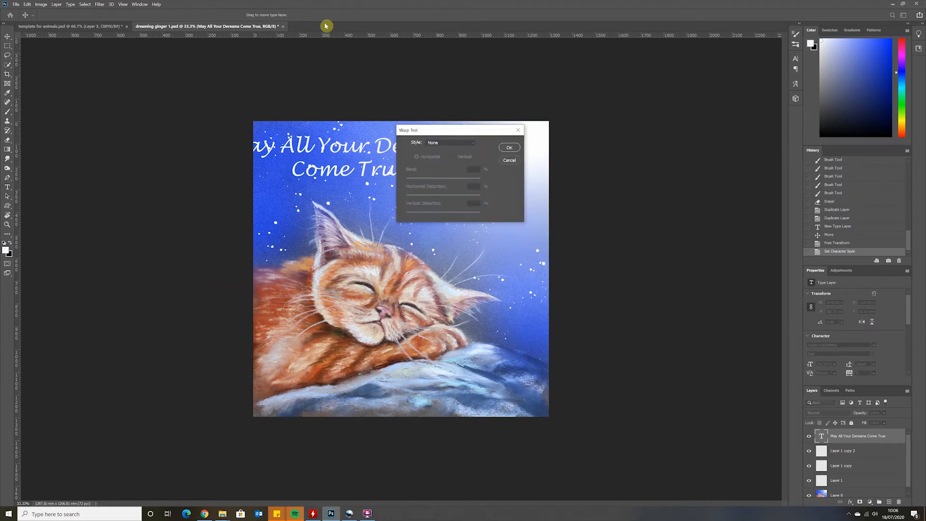
pyautogui.click(471, 143)
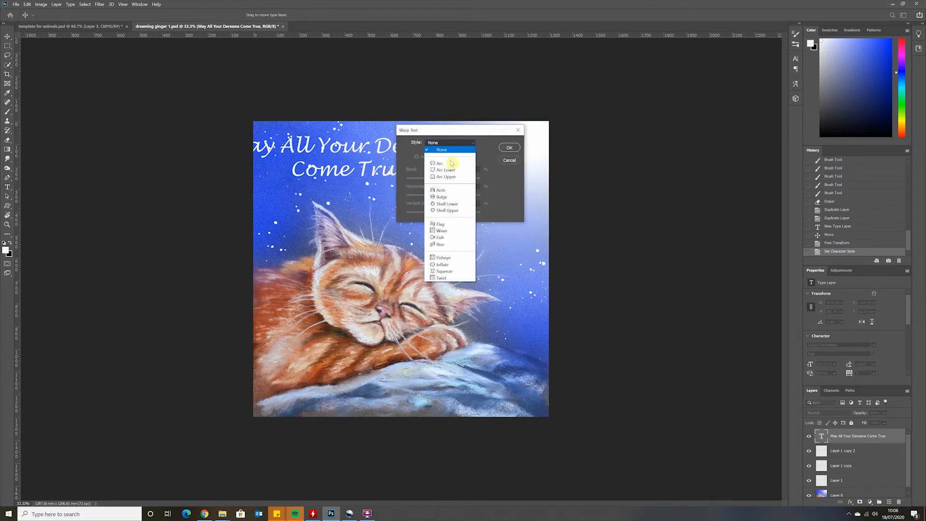
pyautogui.click(453, 224)
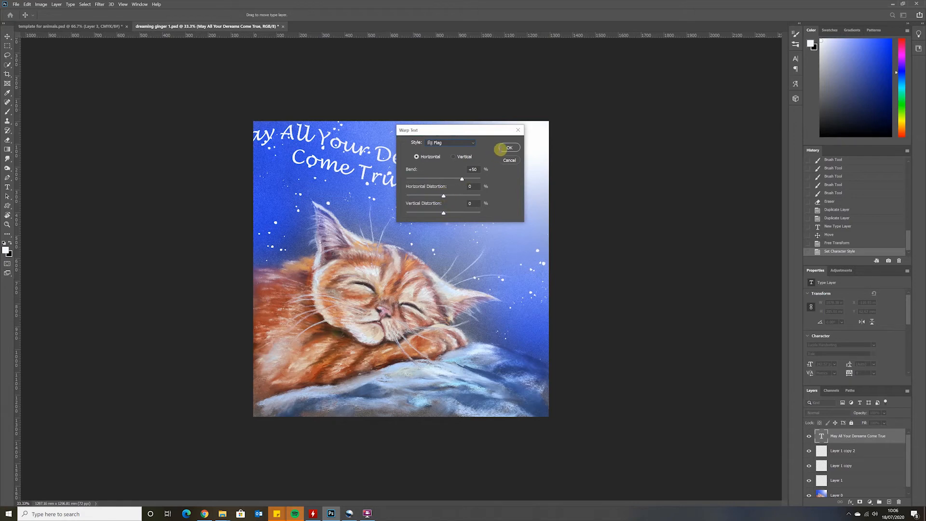
pyautogui.click(509, 147)
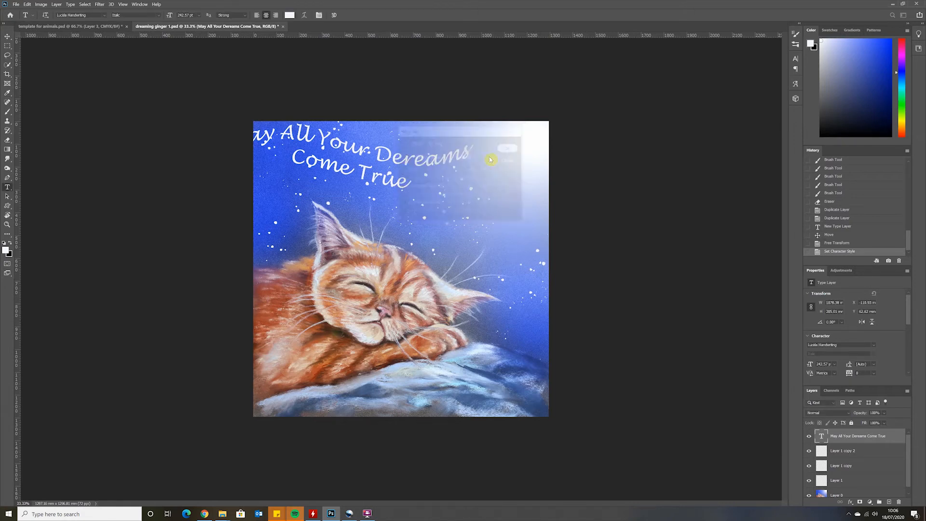
# Step: Reposition the warped caption above the cat, scale it to about 76% and rotate it about 17° counterclockwise
pyautogui.click(8, 36)
pyautogui.moveTo(367, 167); pyautogui.dragTo(406, 183)
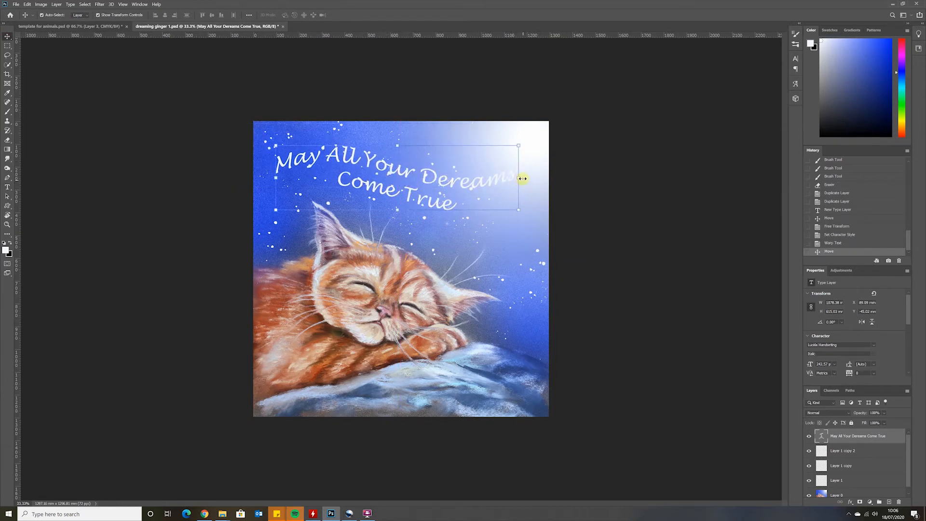
pyautogui.moveTo(508, 178); pyautogui.dragTo(479, 177)
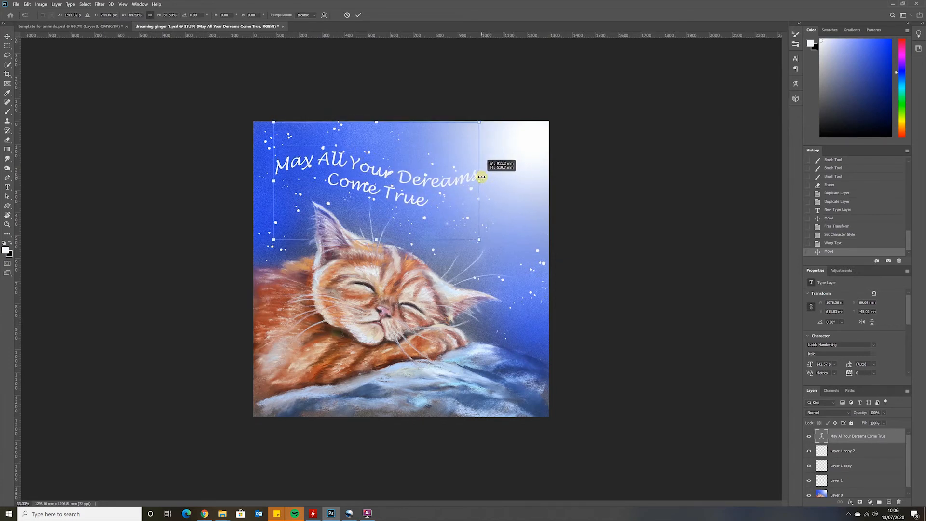
pyautogui.moveTo(376, 230)
pyautogui.mouseDown()
pyautogui.moveTo(378, 213)
pyautogui.moveTo(376, 223)
pyautogui.mouseUp()
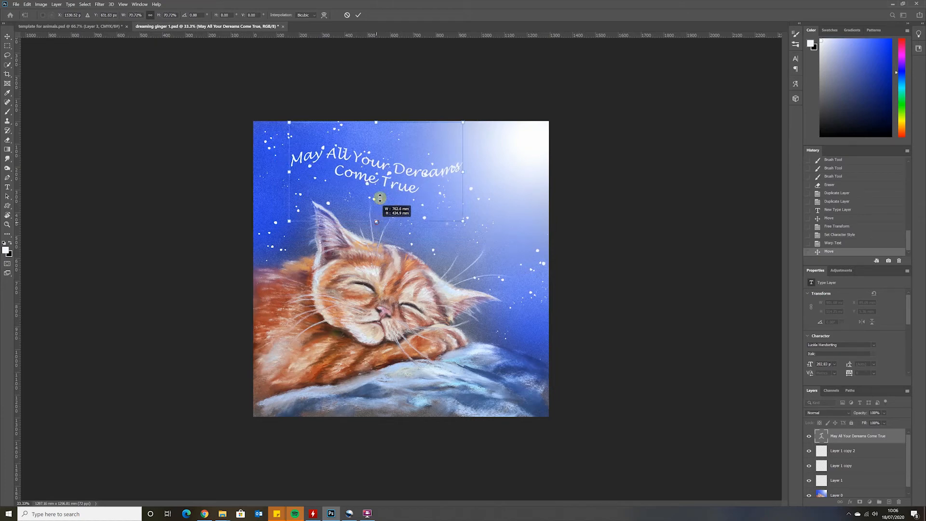
pyautogui.moveTo(377, 125); pyautogui.dragTo(458, 90)
pyautogui.moveTo(419, 167)
pyautogui.mouseDown()
pyautogui.moveTo(399, 179)
pyautogui.moveTo(418, 172)
pyautogui.mouseUp()
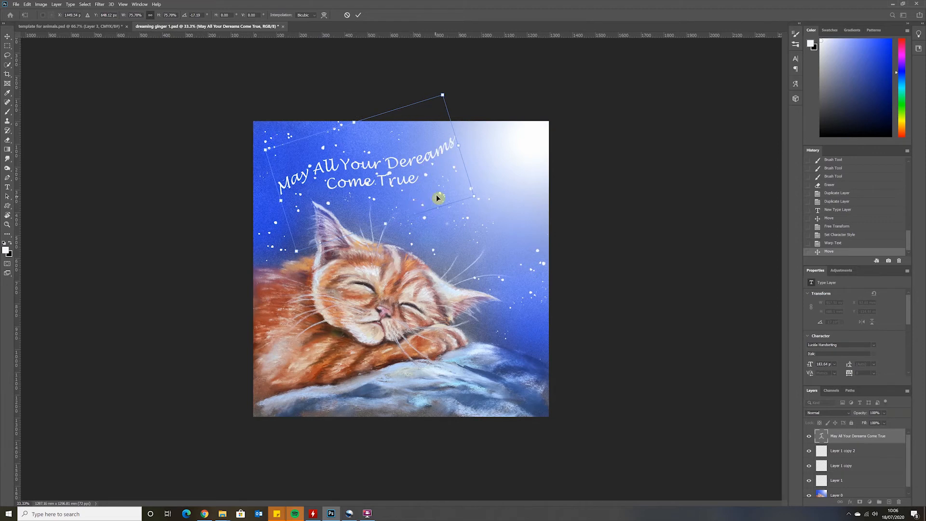
pyautogui.click(357, 16)
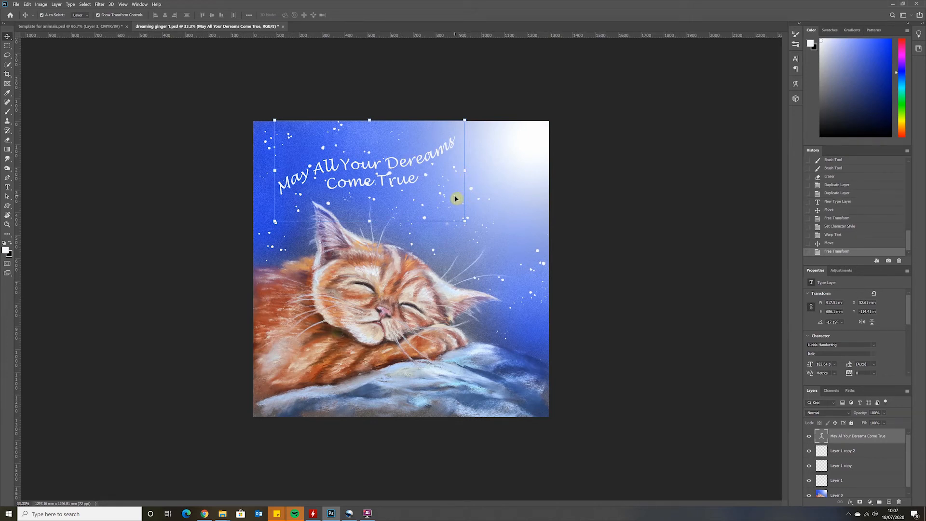
pyautogui.click(660, 218)
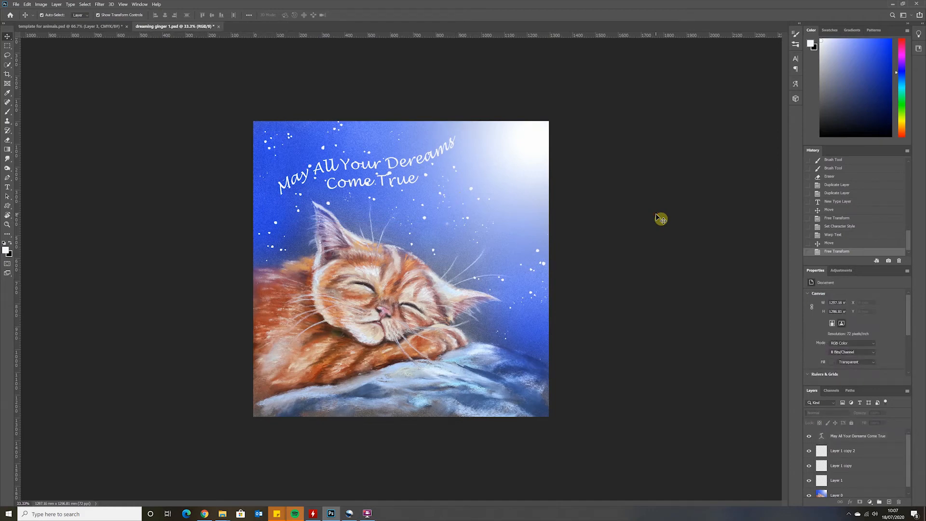
# Step: Recolor the caption above the cat to the near-white f9faf5
pyautogui.click(852, 436)
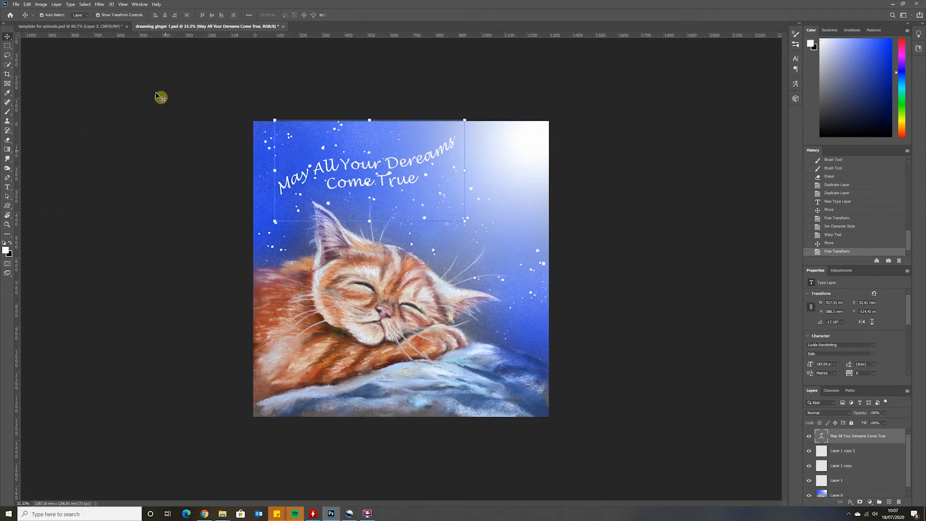
pyautogui.click(7, 189)
pyautogui.click(291, 15)
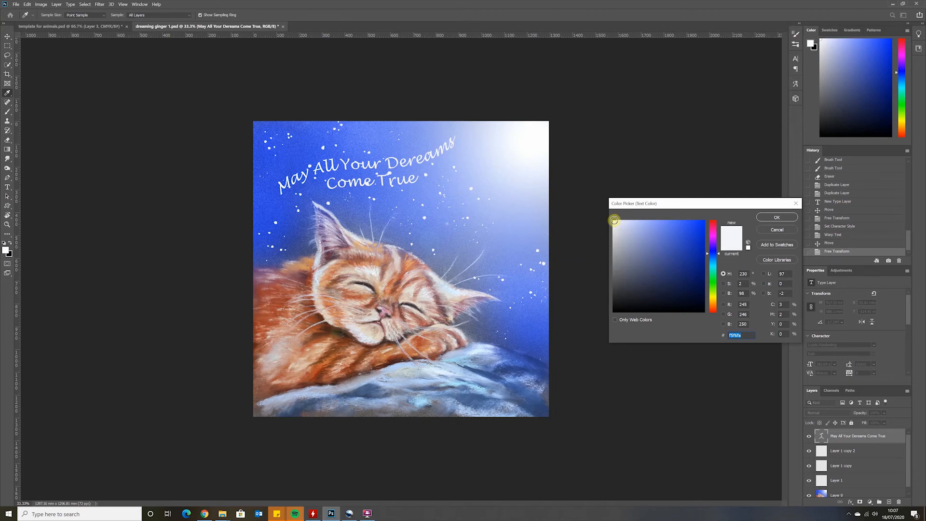
pyautogui.click(614, 220)
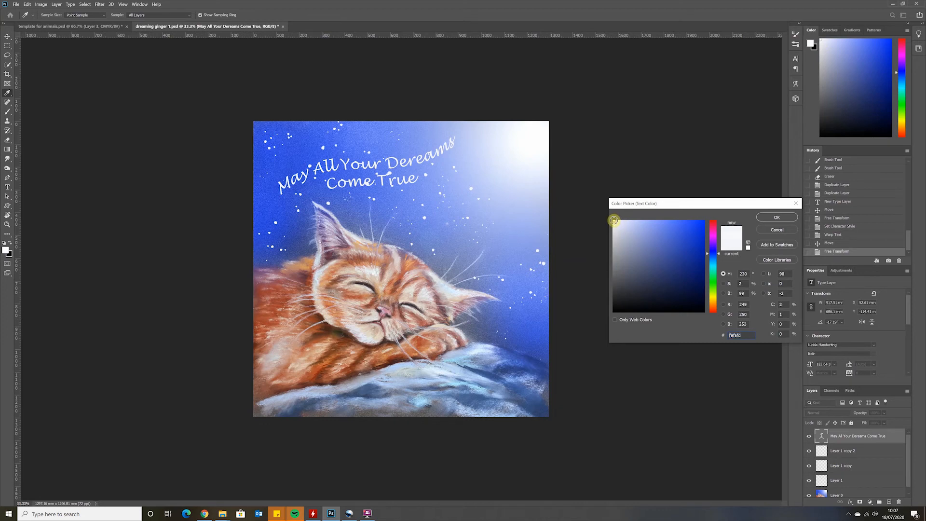
pyautogui.click(714, 295)
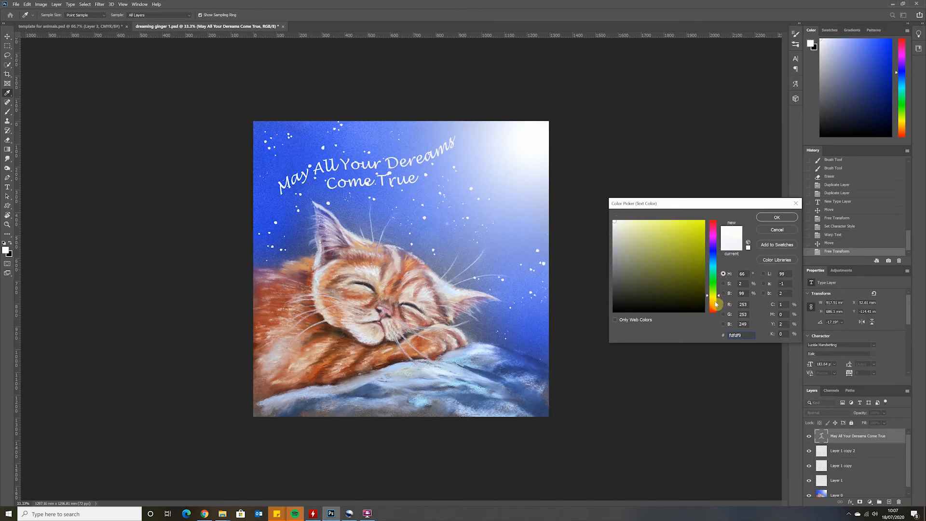
pyautogui.click(627, 226)
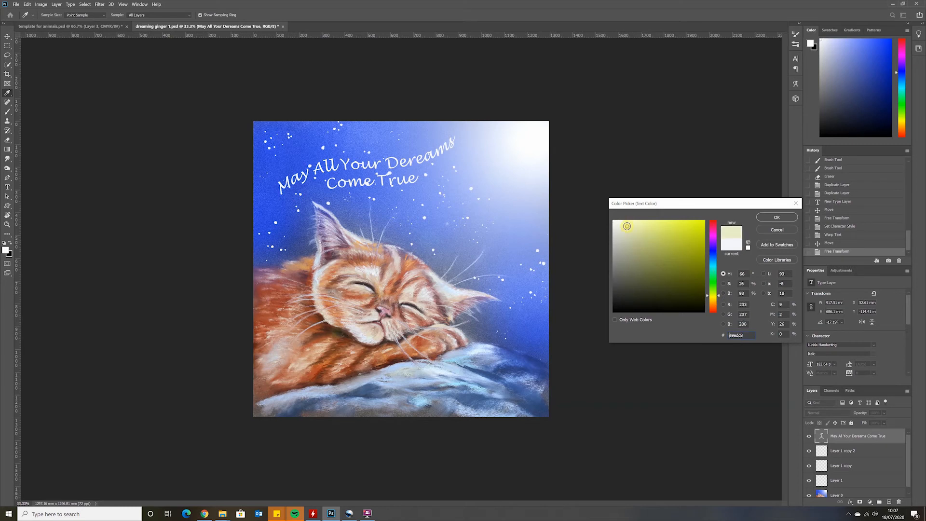
pyautogui.click(611, 227)
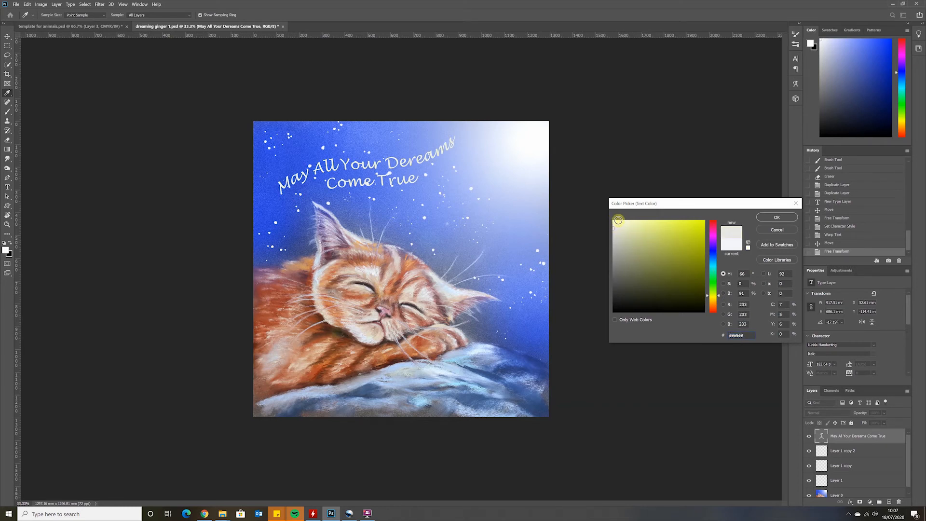
pyautogui.click(614, 221)
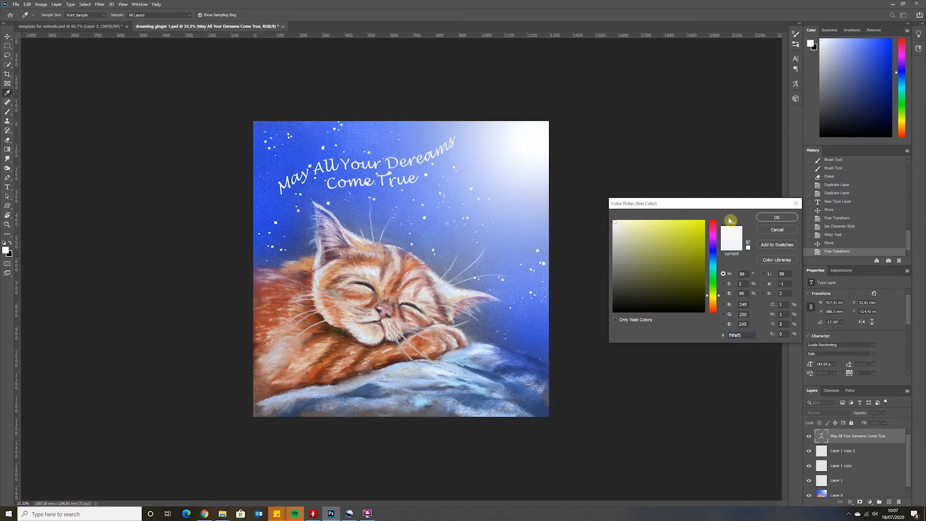
pyautogui.click(773, 218)
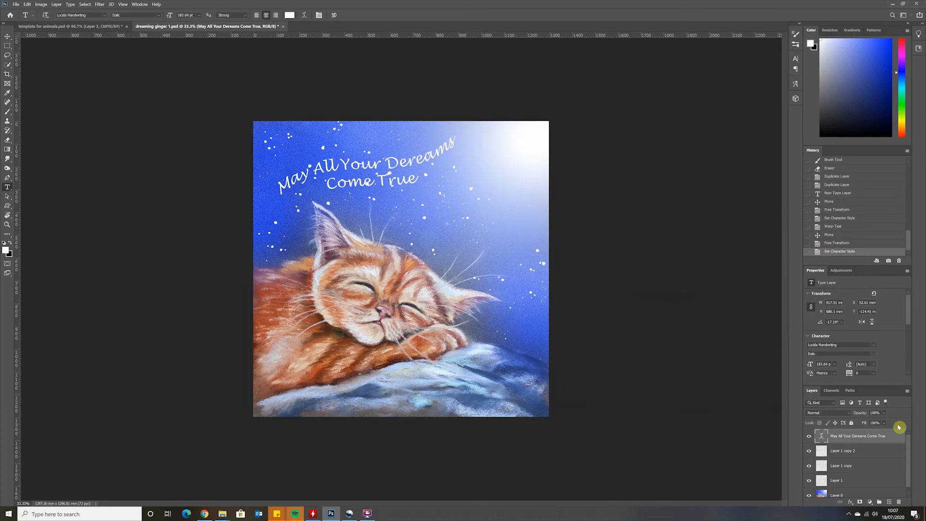
# Step: Duplicate the caption layer three times and save the cat picture
pyautogui.moveTo(892, 440); pyautogui.dragTo(891, 505)
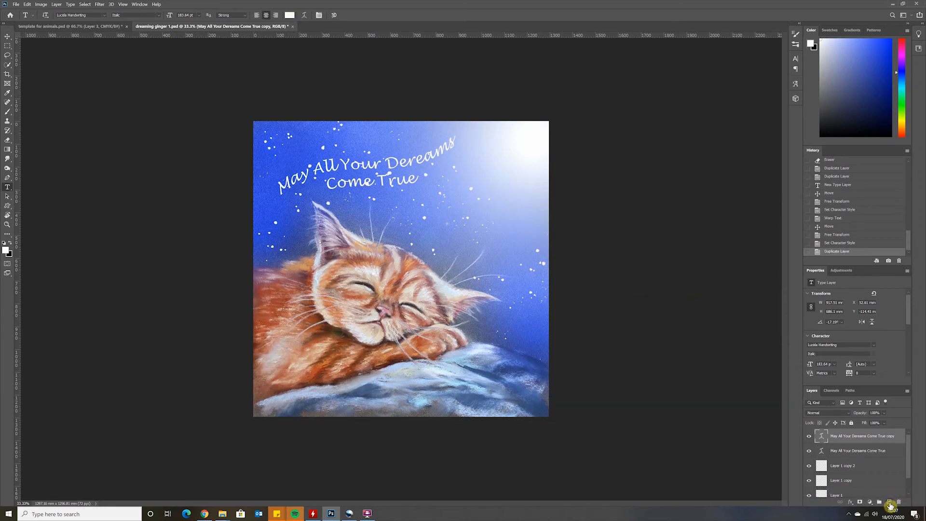
pyautogui.moveTo(890, 438); pyautogui.dragTo(891, 505)
pyautogui.moveTo(902, 440); pyautogui.dragTo(889, 504)
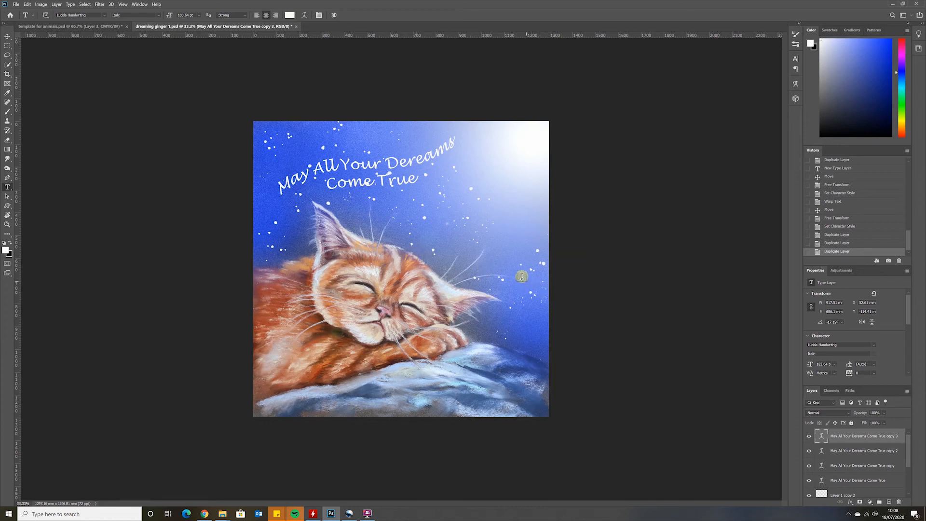
pyautogui.click(16, 5)
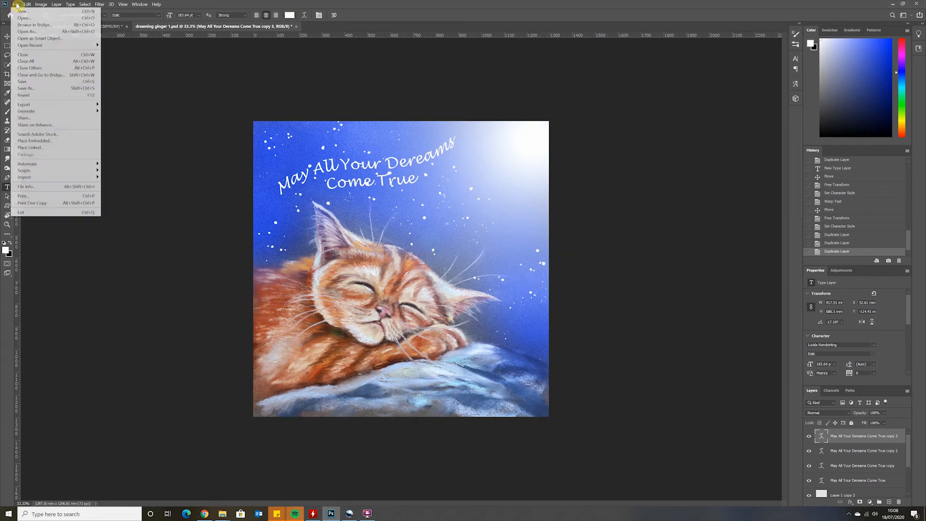
pyautogui.click(19, 83)
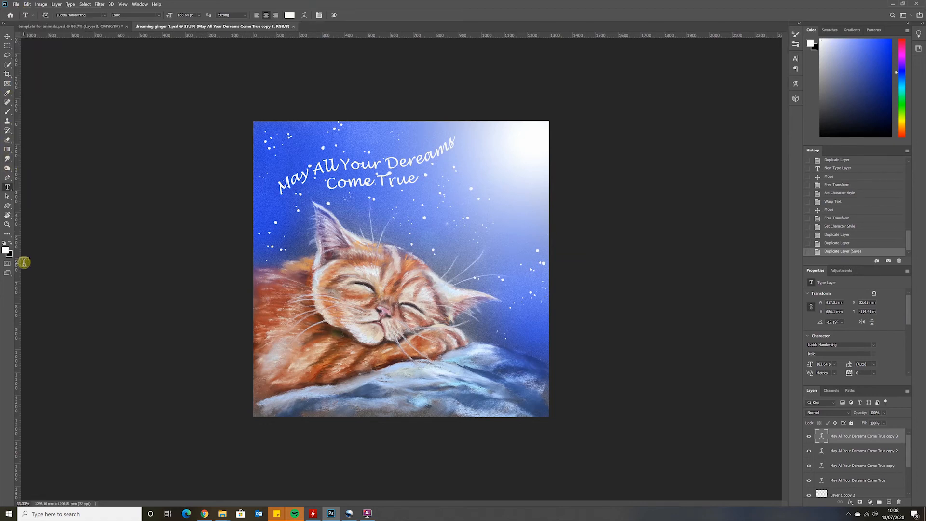
# Step: Convert the cat picture from RGB to CMYK Color, merging its layers and accepting the U.S. Web Coated (SWOP) v2 profile
pyautogui.click(99, 27)
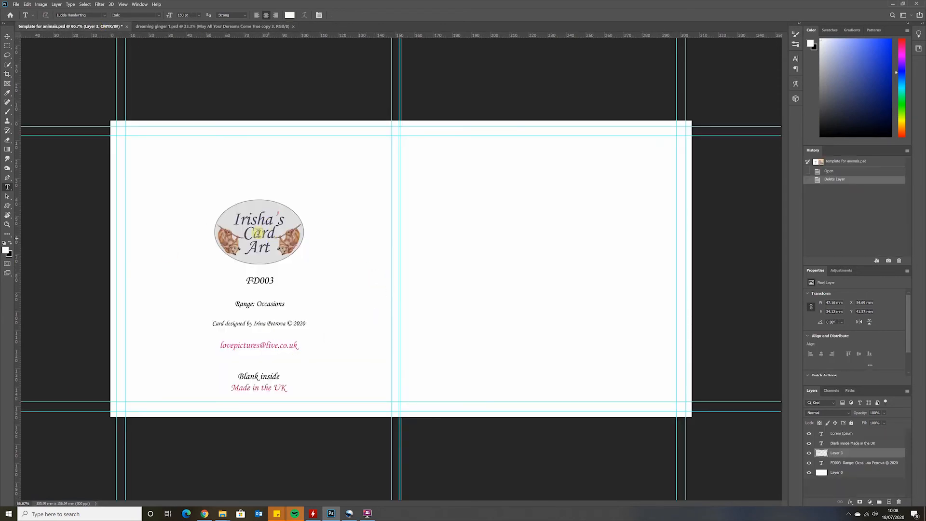
pyautogui.click(8, 37)
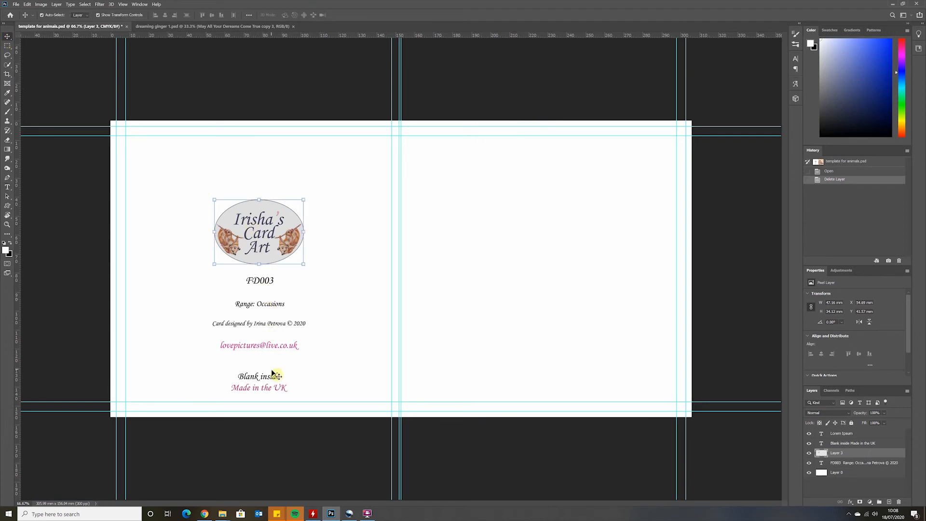
pyautogui.click(222, 27)
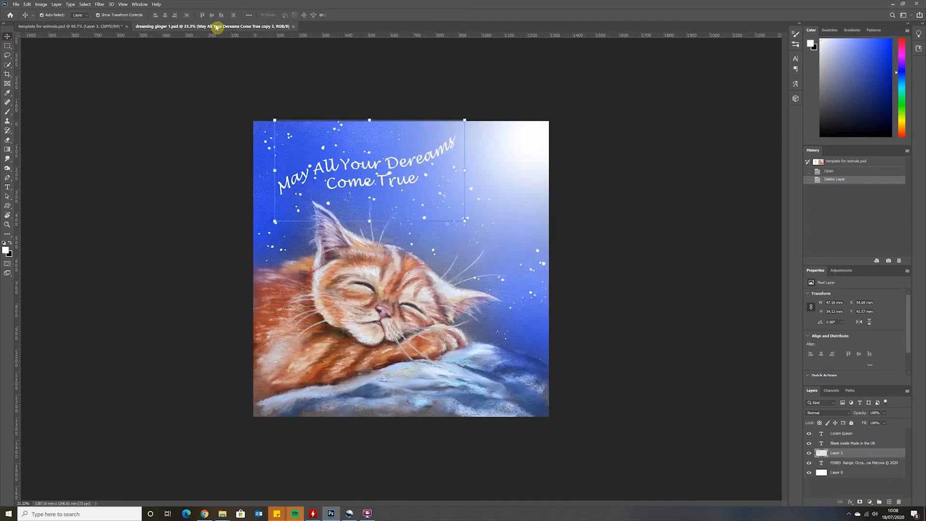
pyautogui.click(41, 4)
pyautogui.moveTo(50, 21)
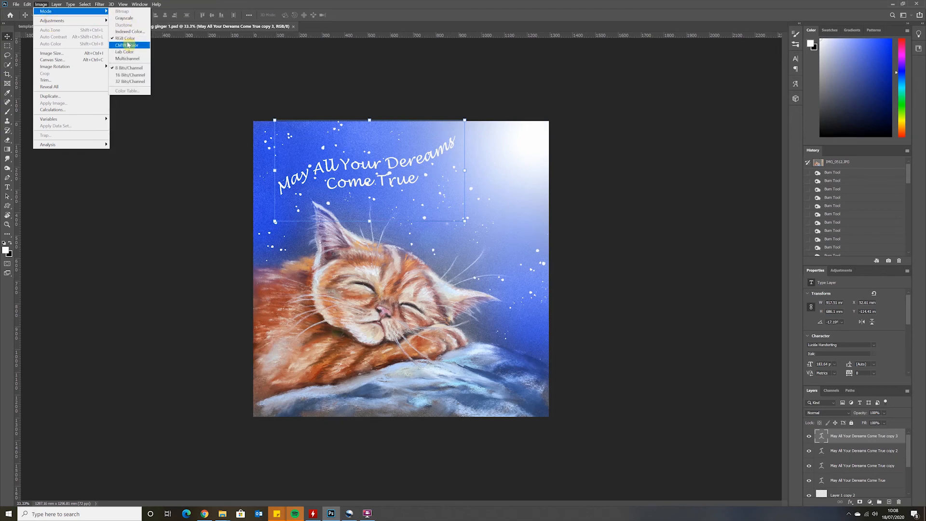
pyautogui.click(127, 45)
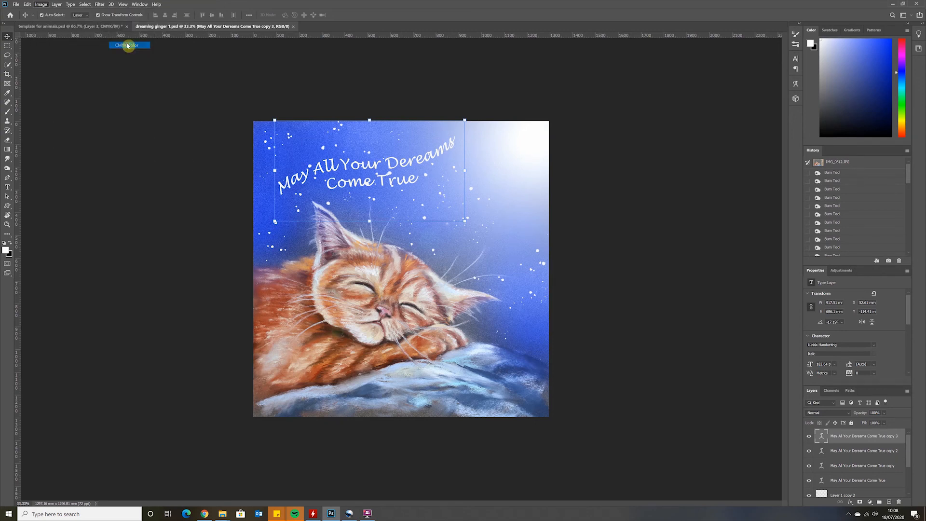
pyautogui.click(465, 191)
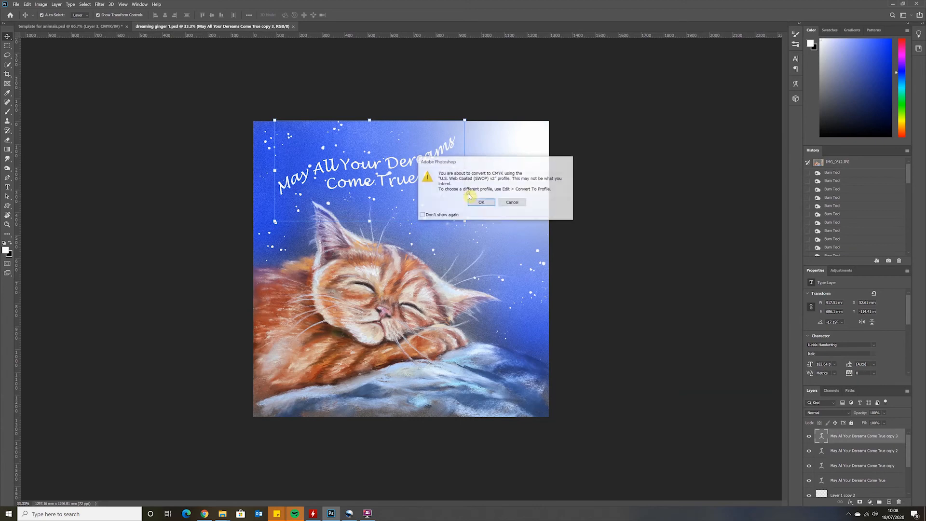
pyautogui.click(490, 203)
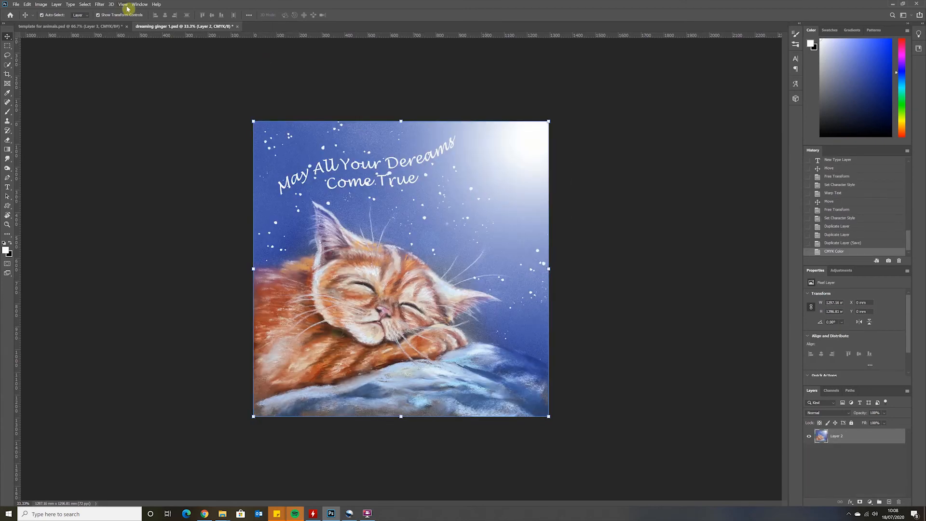
# Step: Darken the cat picture's midtones with a Levels adjustment at 0.86 and save the file
pyautogui.click(42, 5)
pyautogui.moveTo(86, 23)
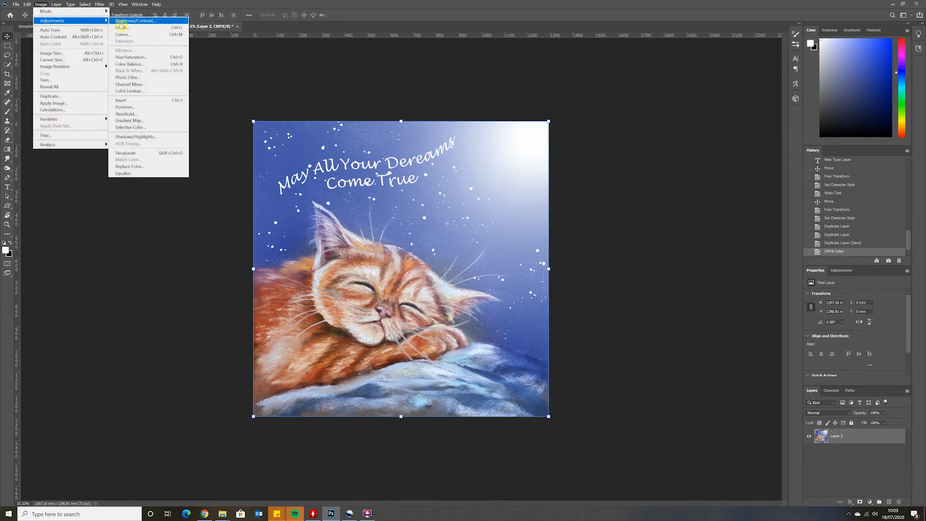
pyautogui.click(122, 28)
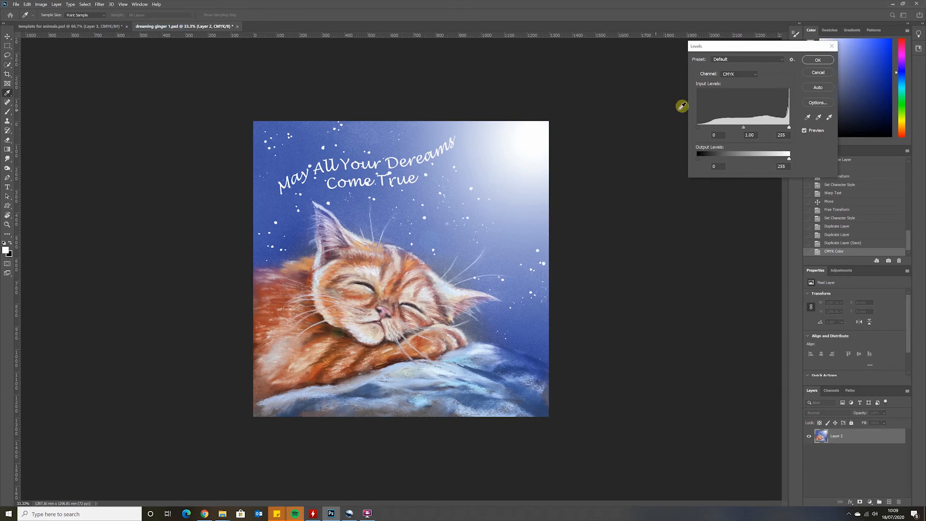
pyautogui.moveTo(745, 131); pyautogui.dragTo(748, 130)
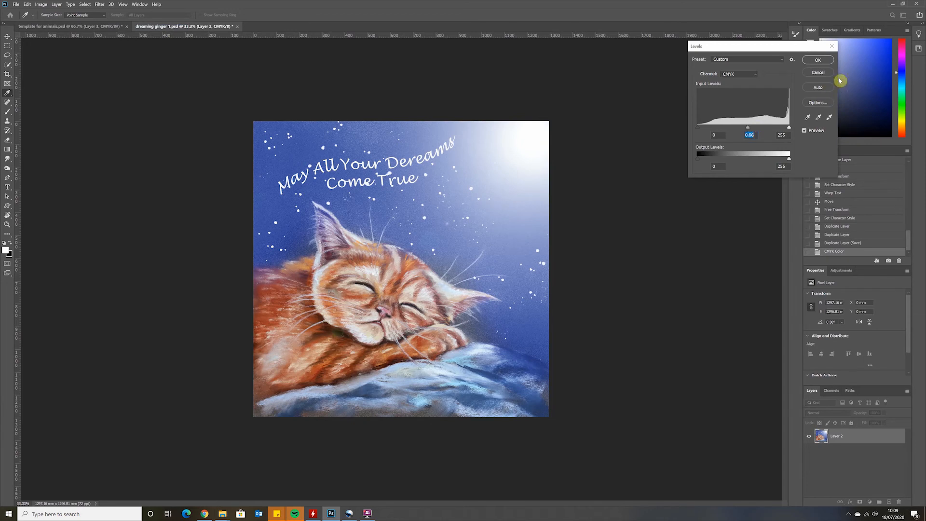
pyautogui.click(820, 62)
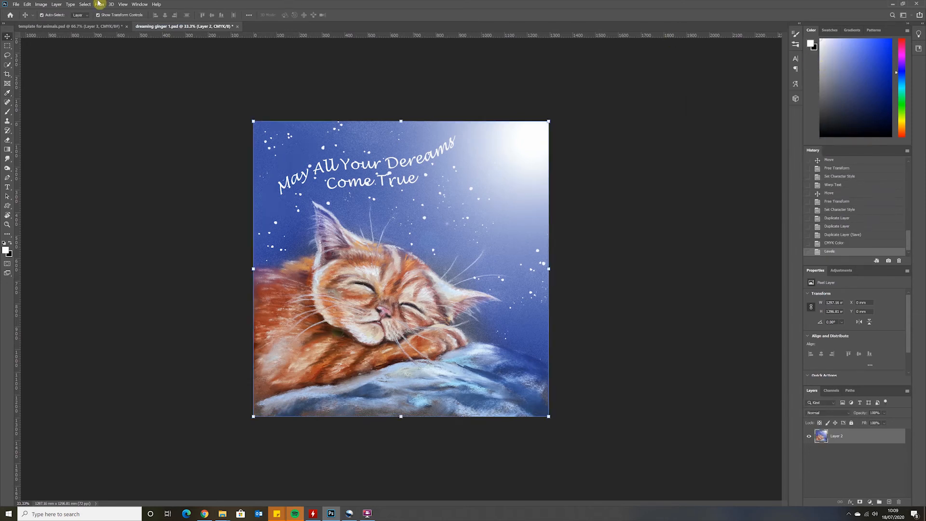
pyautogui.click(18, 7)
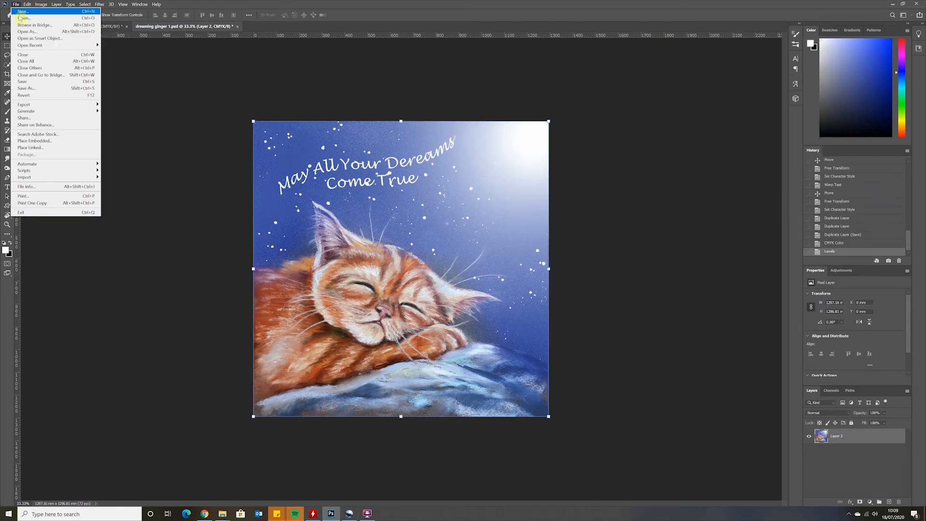
pyautogui.click(27, 82)
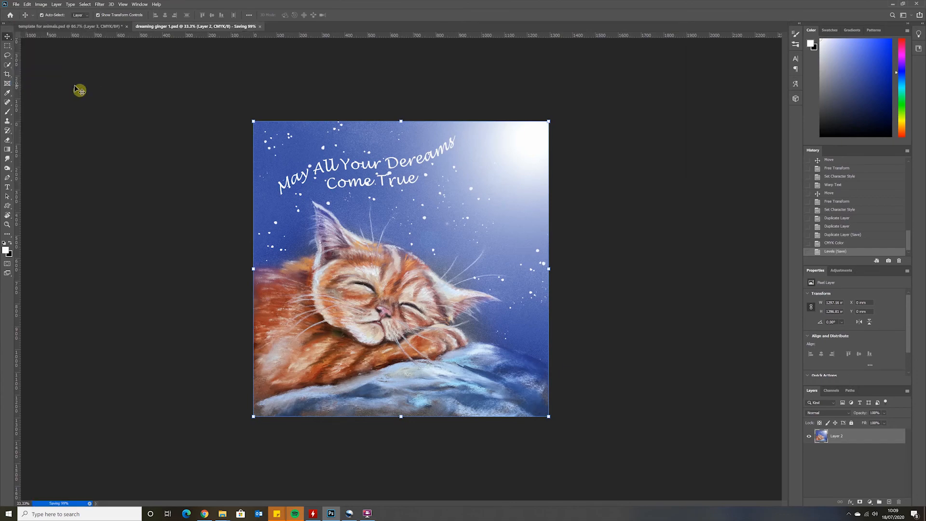
# Step: Float the cat picture in its own window, copy its layer into the card template and minimize the picture window
pyautogui.moveTo(177, 30); pyautogui.dragTo(471, 95)
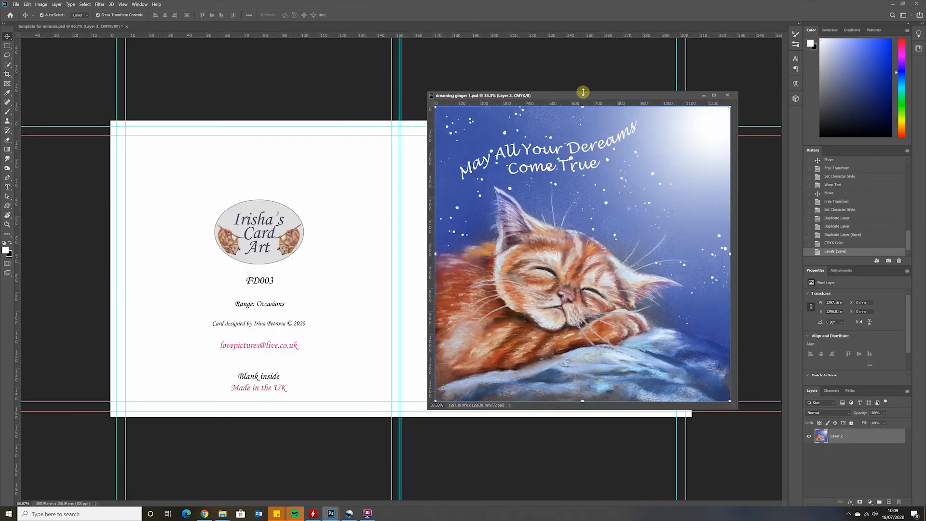
pyautogui.moveTo(586, 97); pyautogui.dragTo(757, 117)
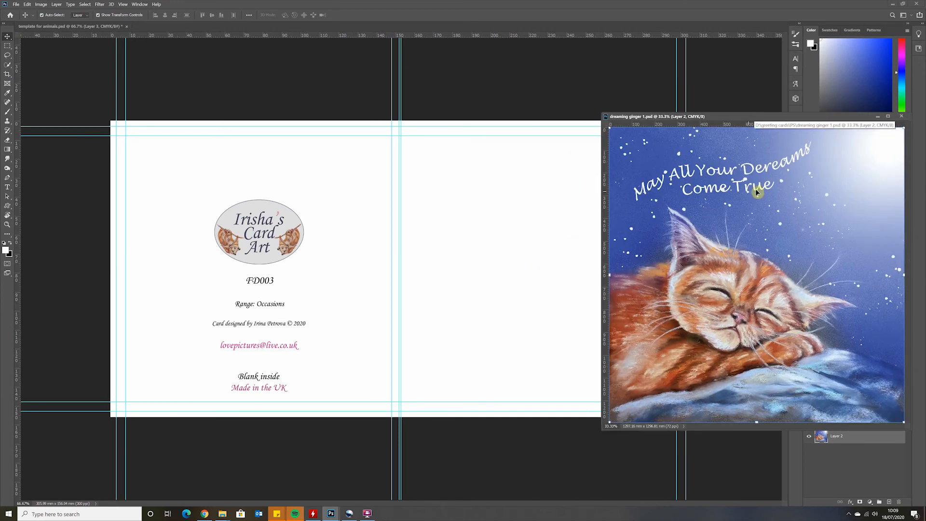
pyautogui.moveTo(823, 215); pyautogui.dragTo(489, 256)
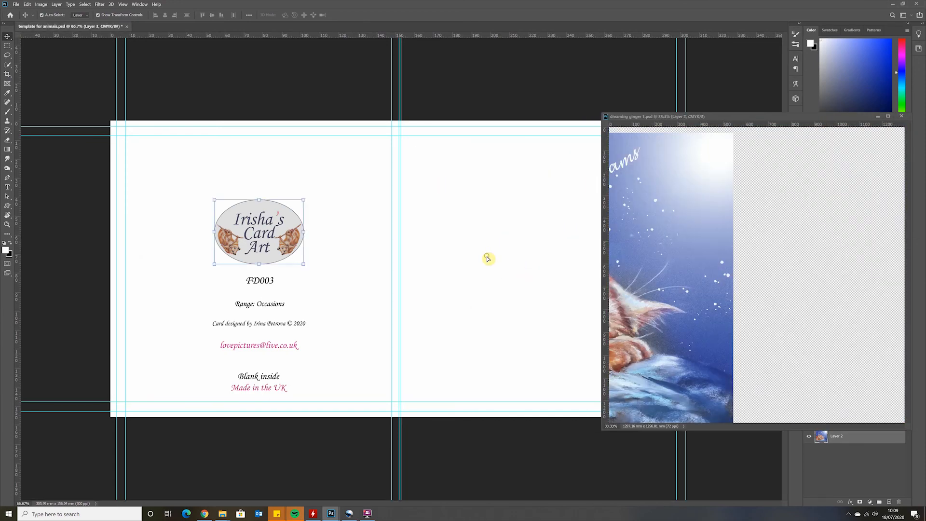
pyautogui.click(877, 118)
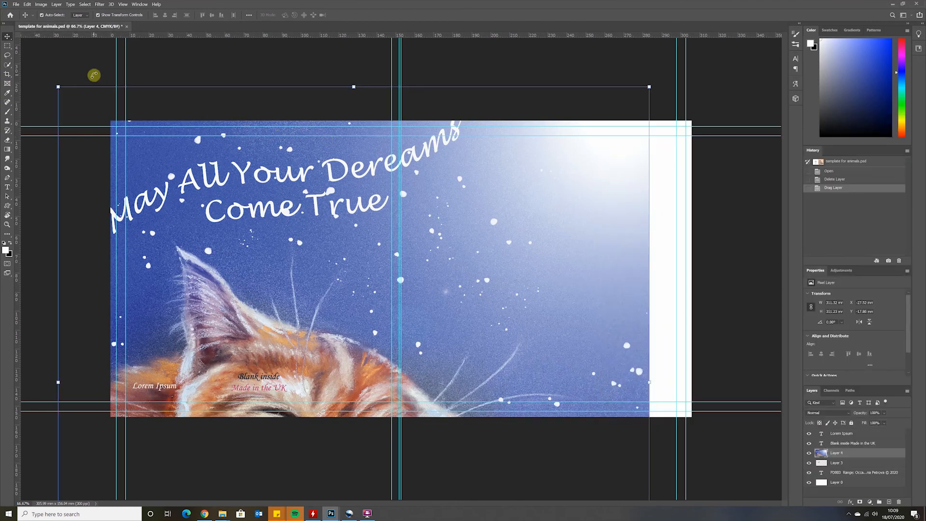
# Step: Scale the cat picture to about 50% and fit it over the front cover half of the card template
pyautogui.moveTo(55, 84); pyautogui.dragTo(555, 165)
pyautogui.moveTo(672, 392); pyautogui.dragTo(691, 422)
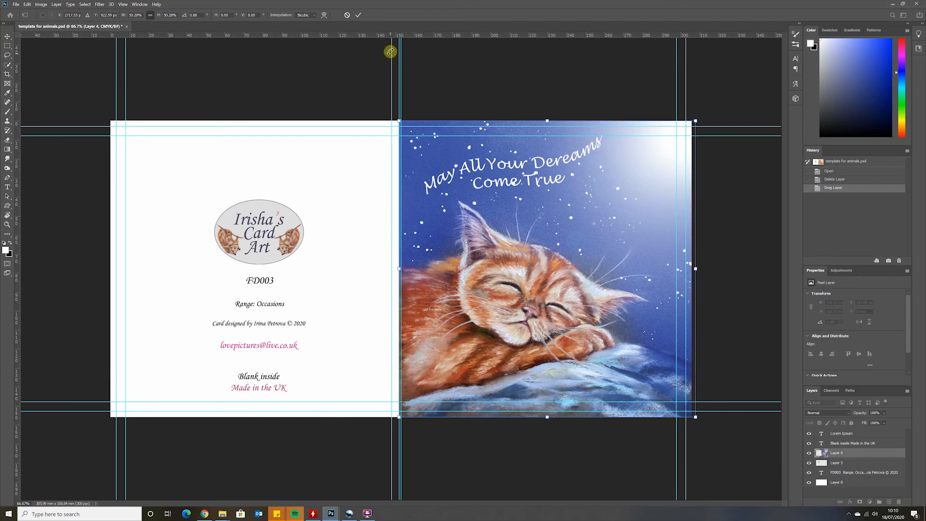
pyautogui.click(358, 15)
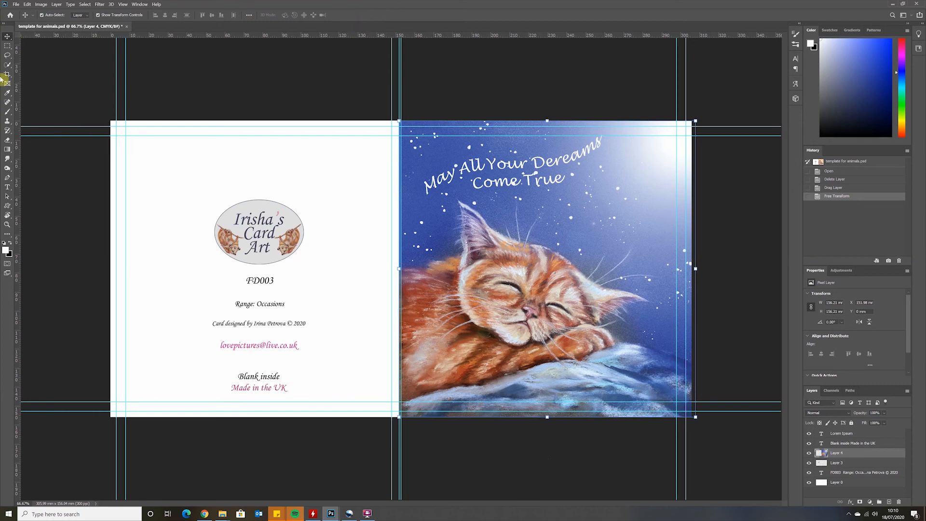
# Step: Replace the code FD003 under the logo on the card's back with "Dreaming Ginger"
pyautogui.click(7, 187)
pyautogui.click(274, 281)
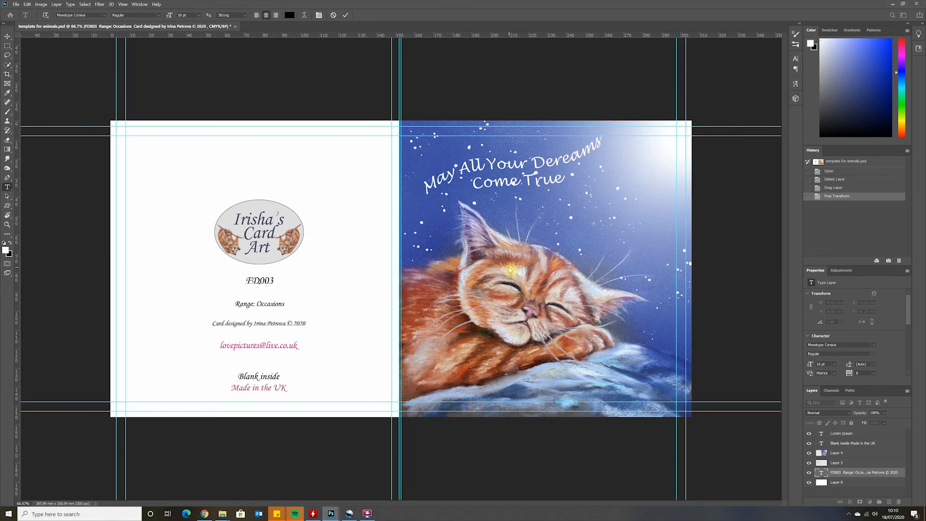
pyautogui.press('BackSpace')
pyautogui.press('BackSpace')
pyautogui.press('BackSpace')
pyautogui.press('BackSpace')
pyautogui.press('BackSpace')
pyautogui.write('Dreaming Ginger')
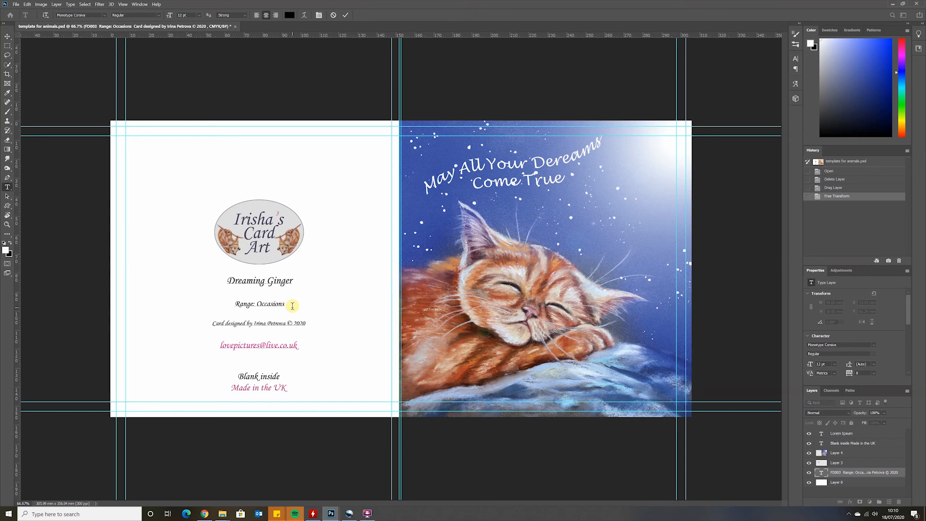
# Step: Change the range name on the card's back to "Sweet"
pyautogui.press('BackSpace')
pyautogui.press('BackSpace')
pyautogui.press('BackSpace')
pyautogui.press('BackSpace')
pyautogui.press('BackSpace')
pyautogui.press('BackSpace')
pyautogui.press('BackSpace')
pyautogui.press('BackSpace')
pyautogui.write('Sweet')
# Step: Start saving the card under a new name on the computer, in the folder greeting cards > PDF > Sweet
pyautogui.click(18, 5)
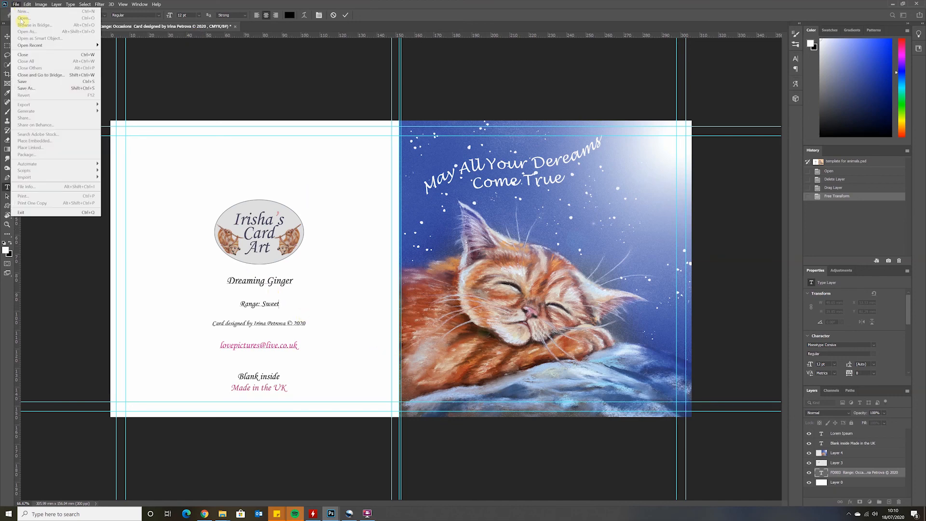
pyautogui.click(31, 87)
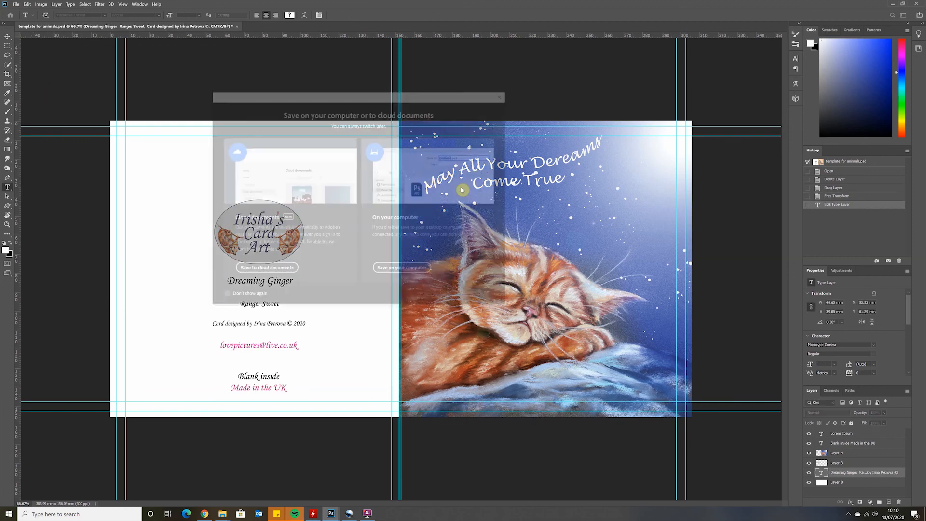
pyautogui.click(399, 276)
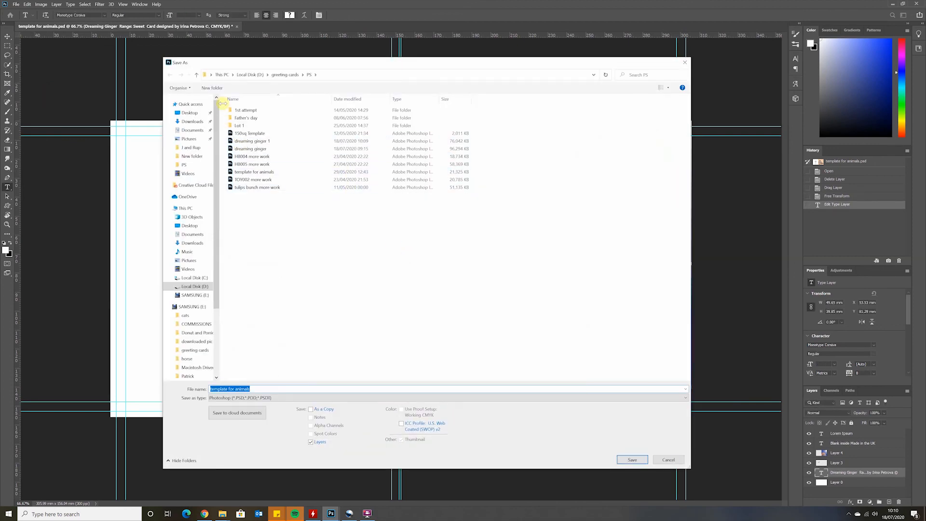
pyautogui.click(285, 76)
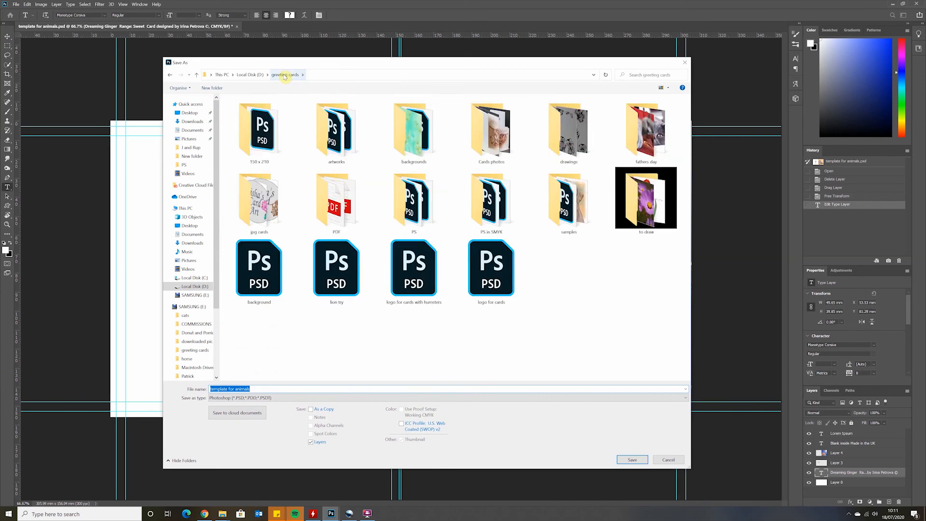
pyautogui.doubleClick(345, 222)
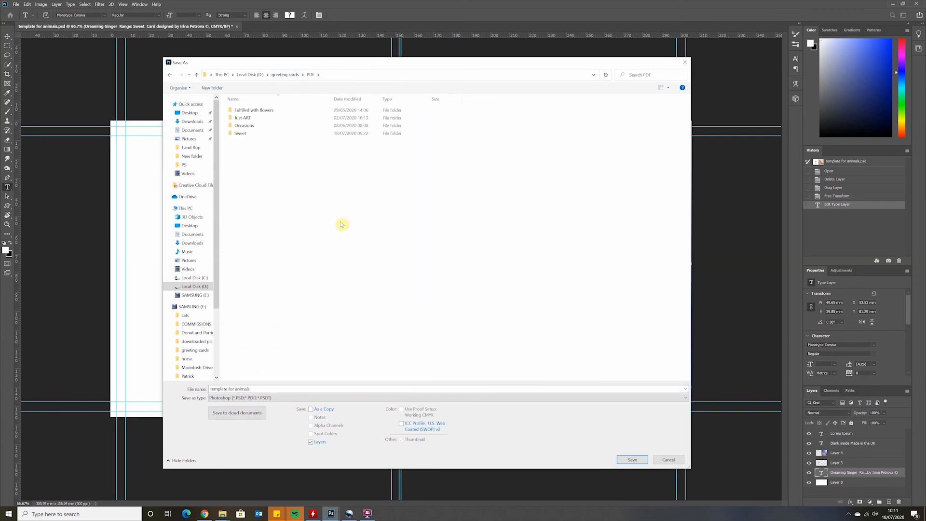
pyautogui.doubleClick(244, 133)
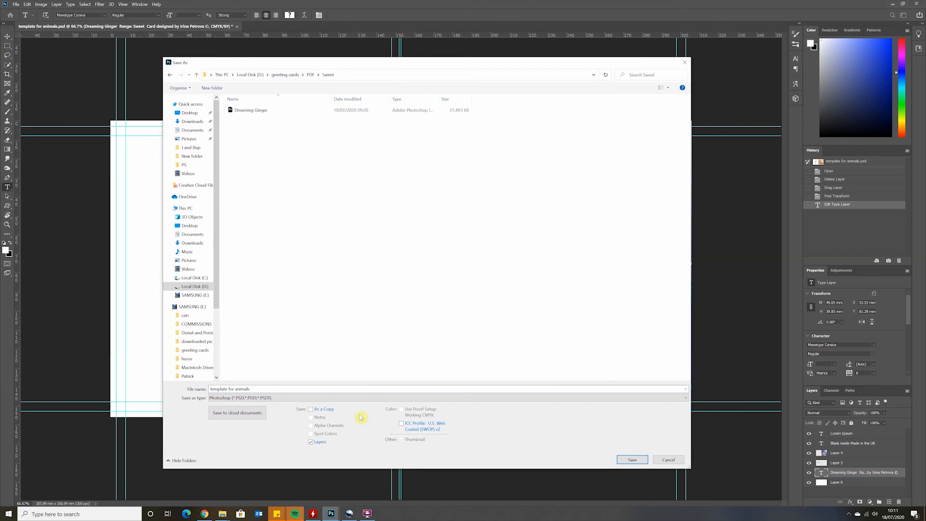
# Step: Name the file "Dreaming Ginger 1" and set its format to Photoshop PDF
pyautogui.click(276, 388)
pyautogui.write('Dreaming')
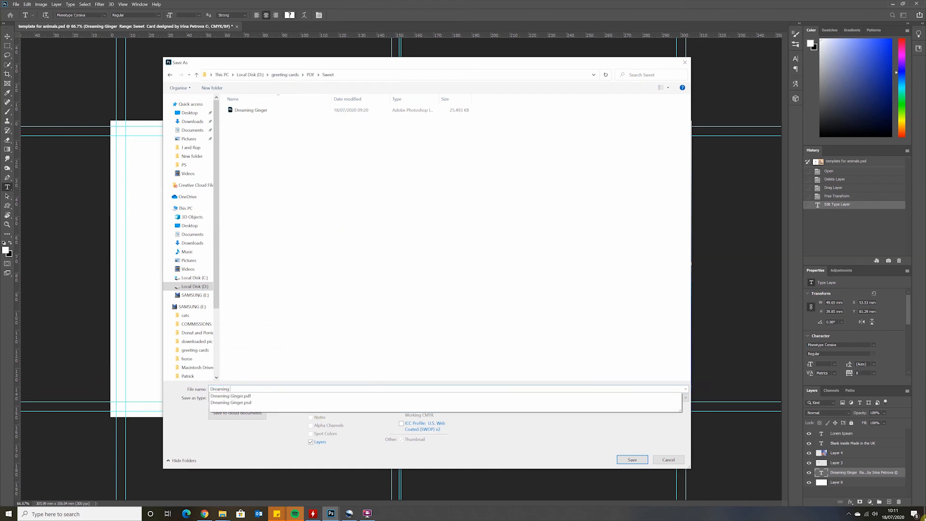
pyautogui.write(' Ginger 1')
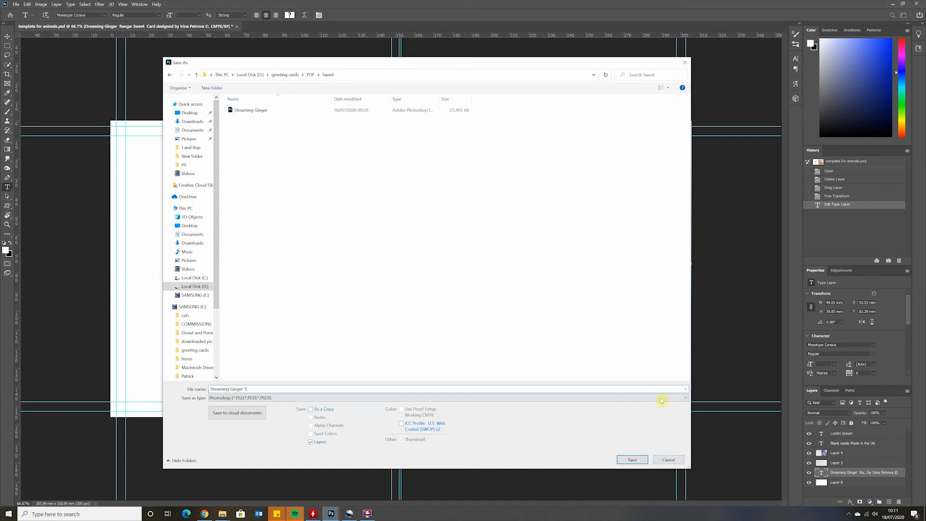
pyautogui.click(687, 397)
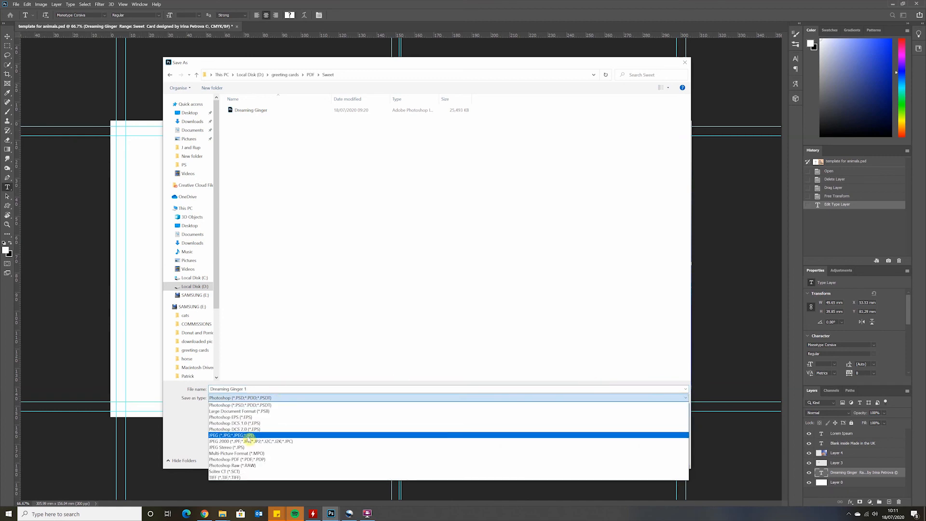
pyautogui.click(251, 459)
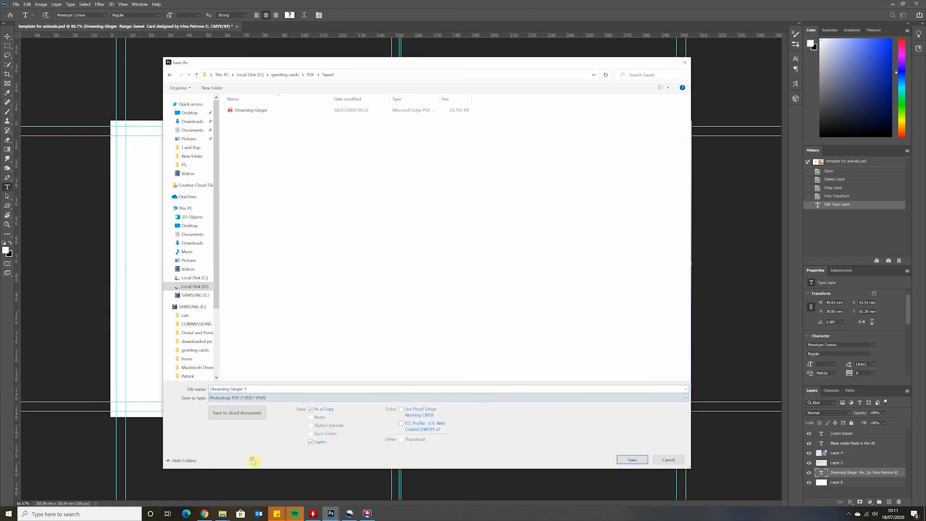
# Step: Save the PDF with the High Quality Print settings, preserving Photoshop editing capabilities and accepting the compatibility notice
pyautogui.click(630, 460)
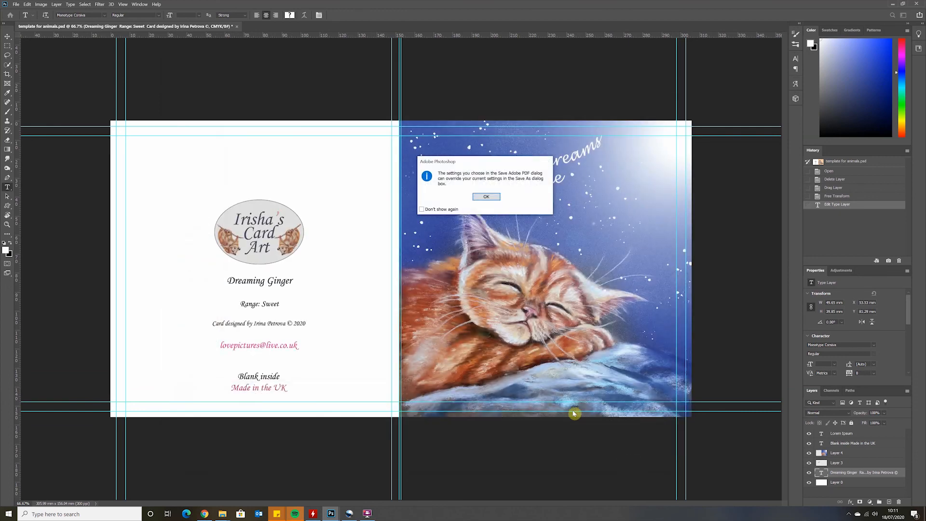
pyautogui.click(486, 197)
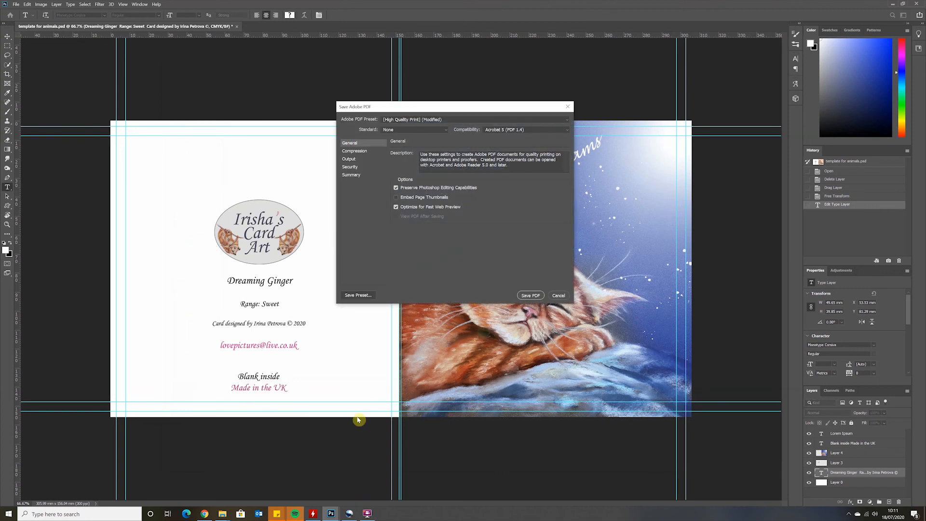
pyautogui.click(531, 295)
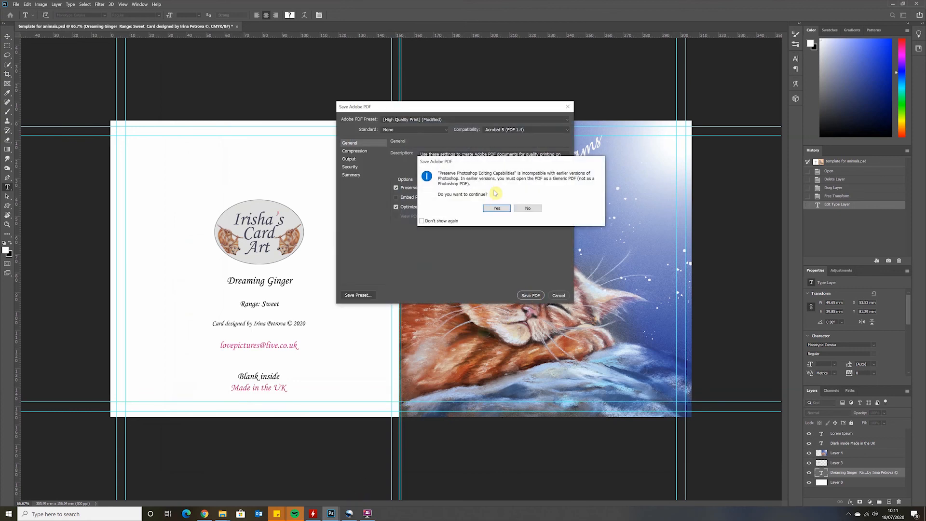
pyautogui.click(497, 208)
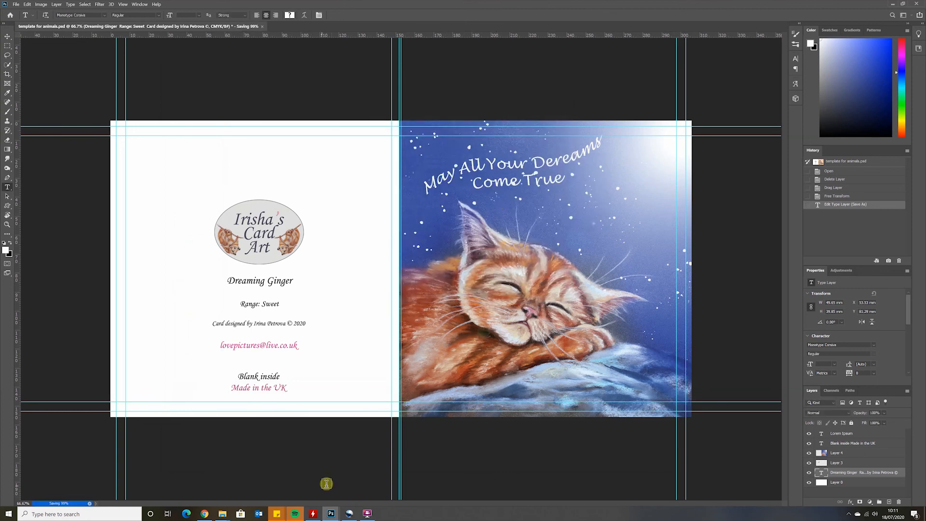